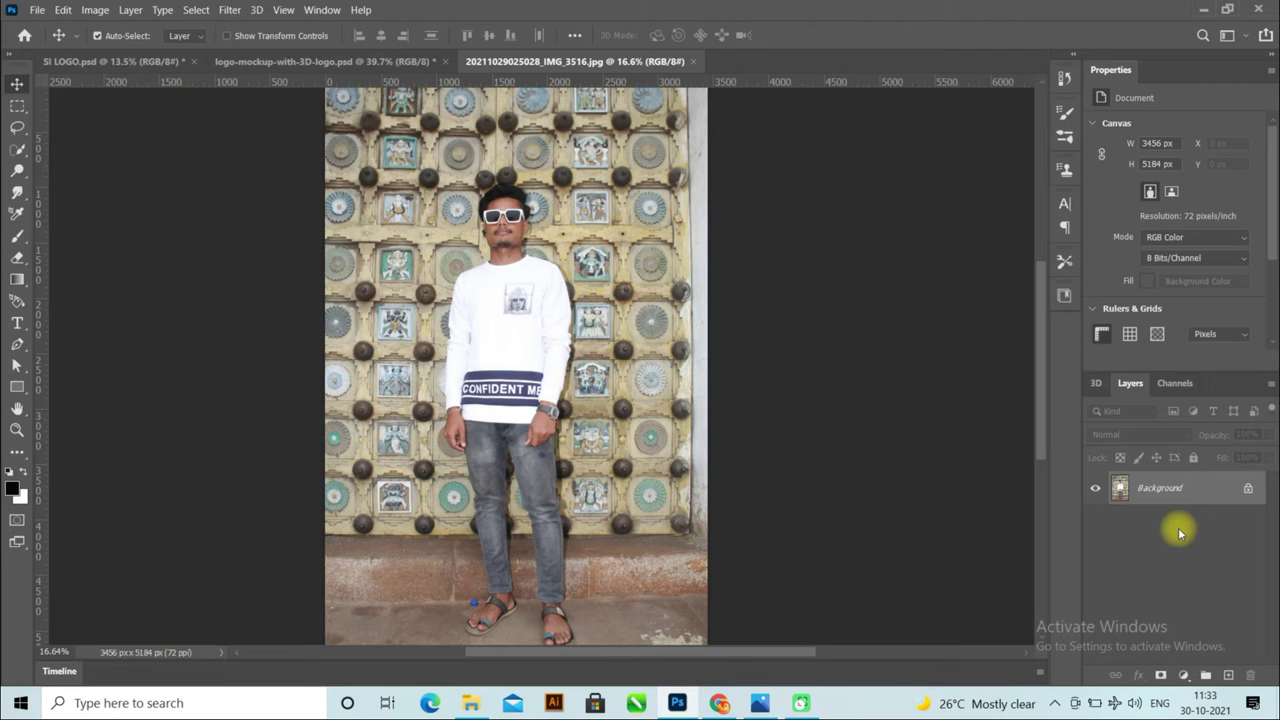
Duplicate the Background layer into Layer 1 and bring up the Filter menu.
key("ctrl+j")
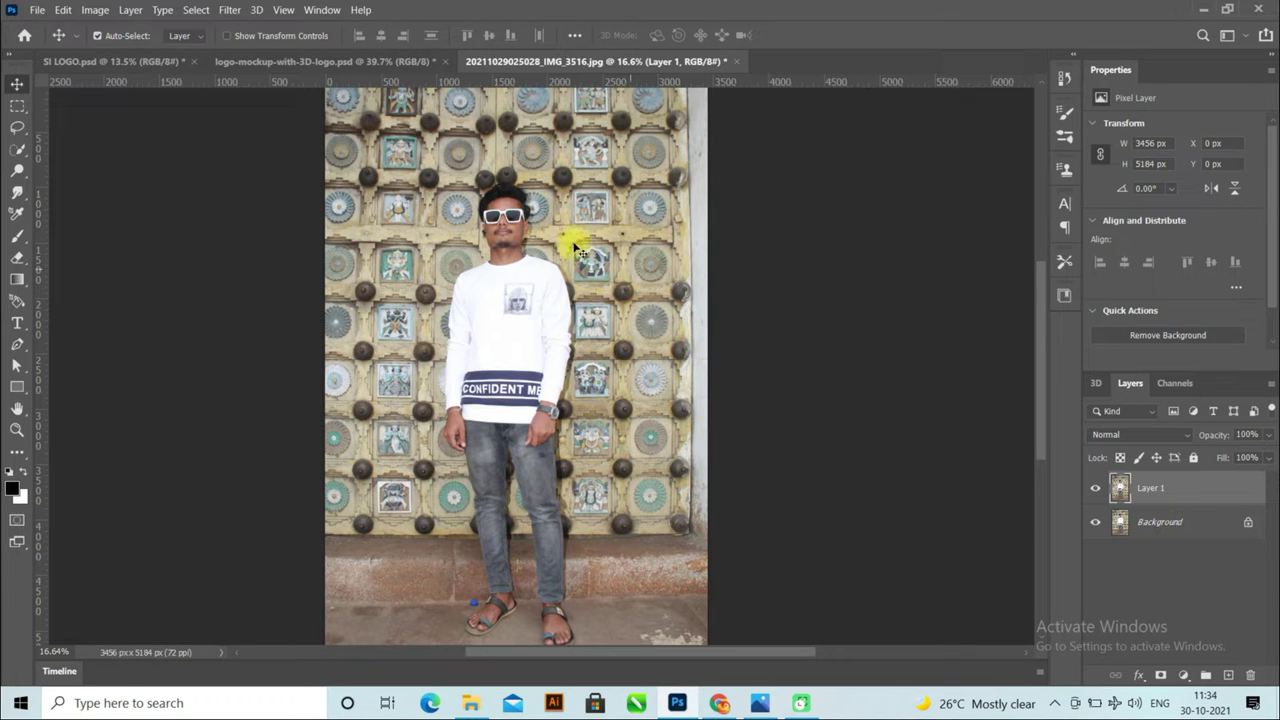
left_click(229, 10)
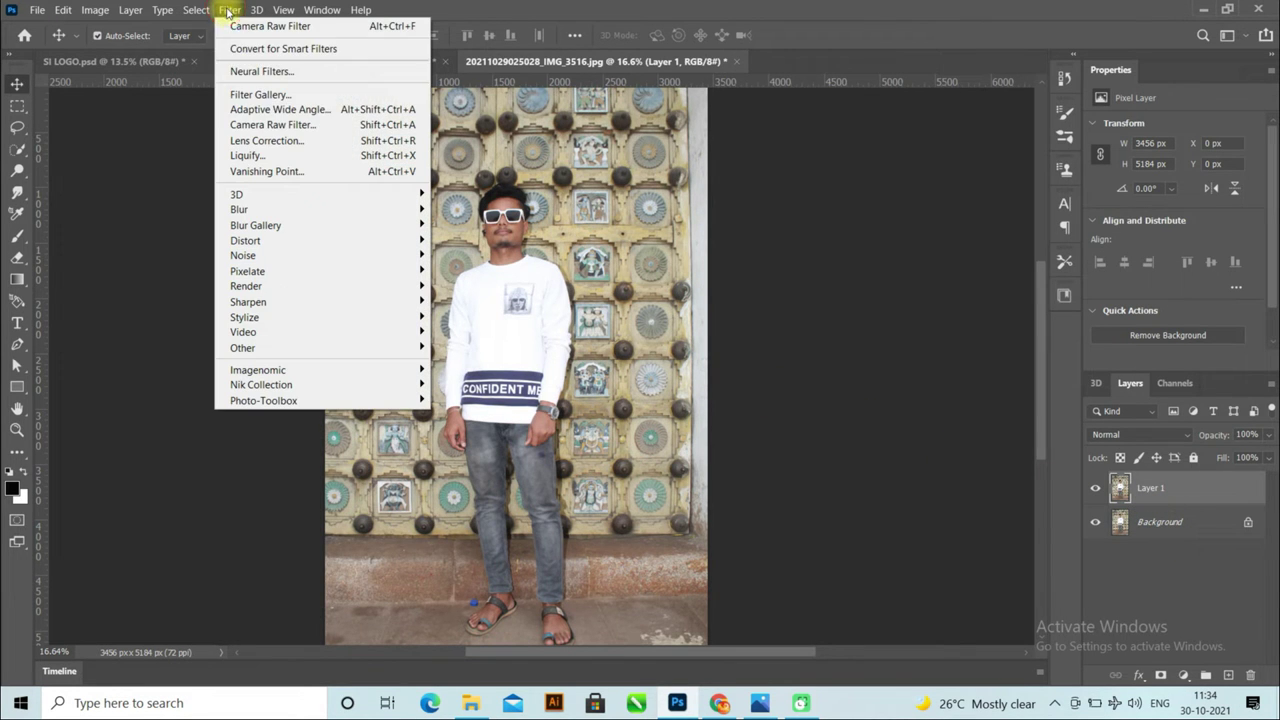
Apply the Camera Raw Filter and expand the Basic adjustments panel.
left_click(283, 124)
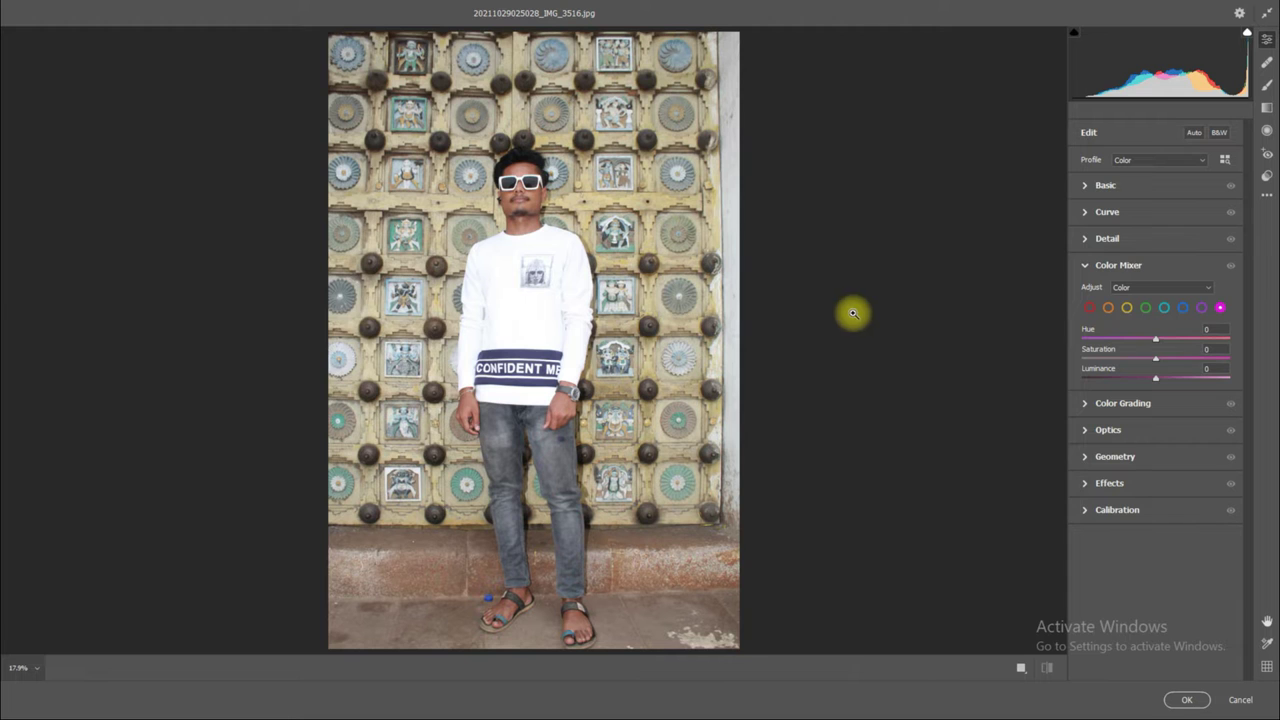
left_click(1085, 268)
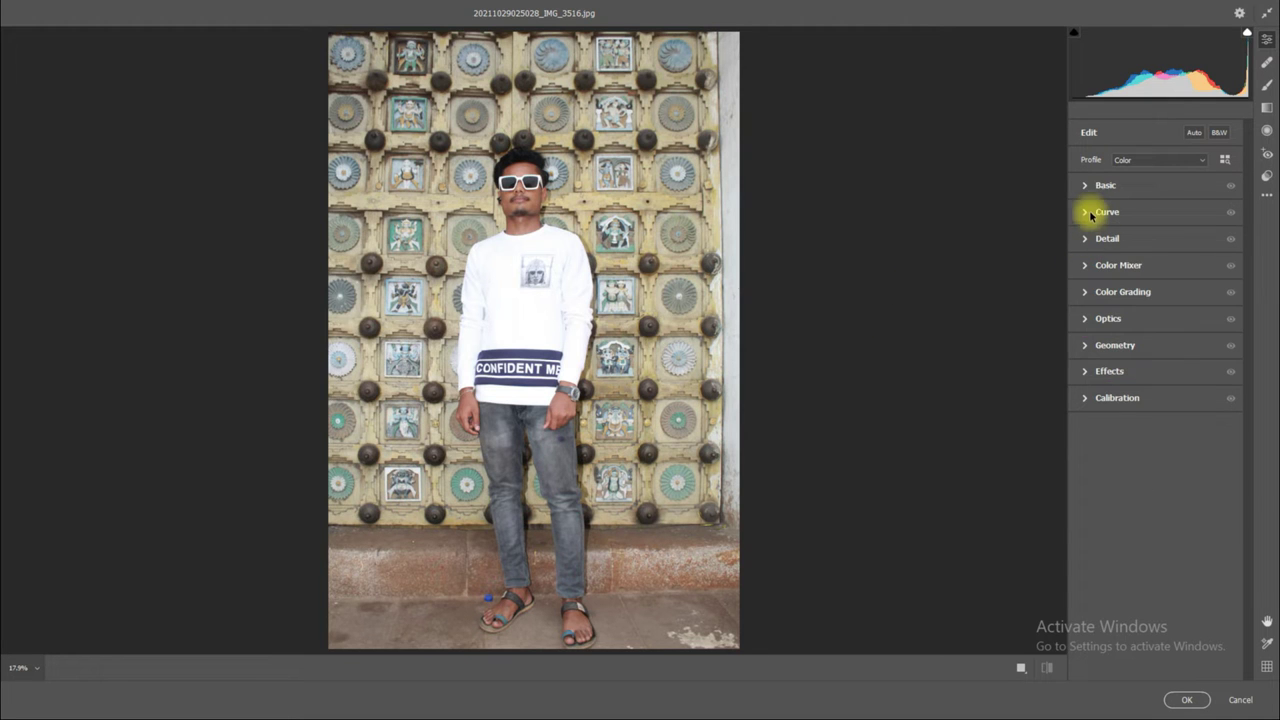
left_click(1083, 186)
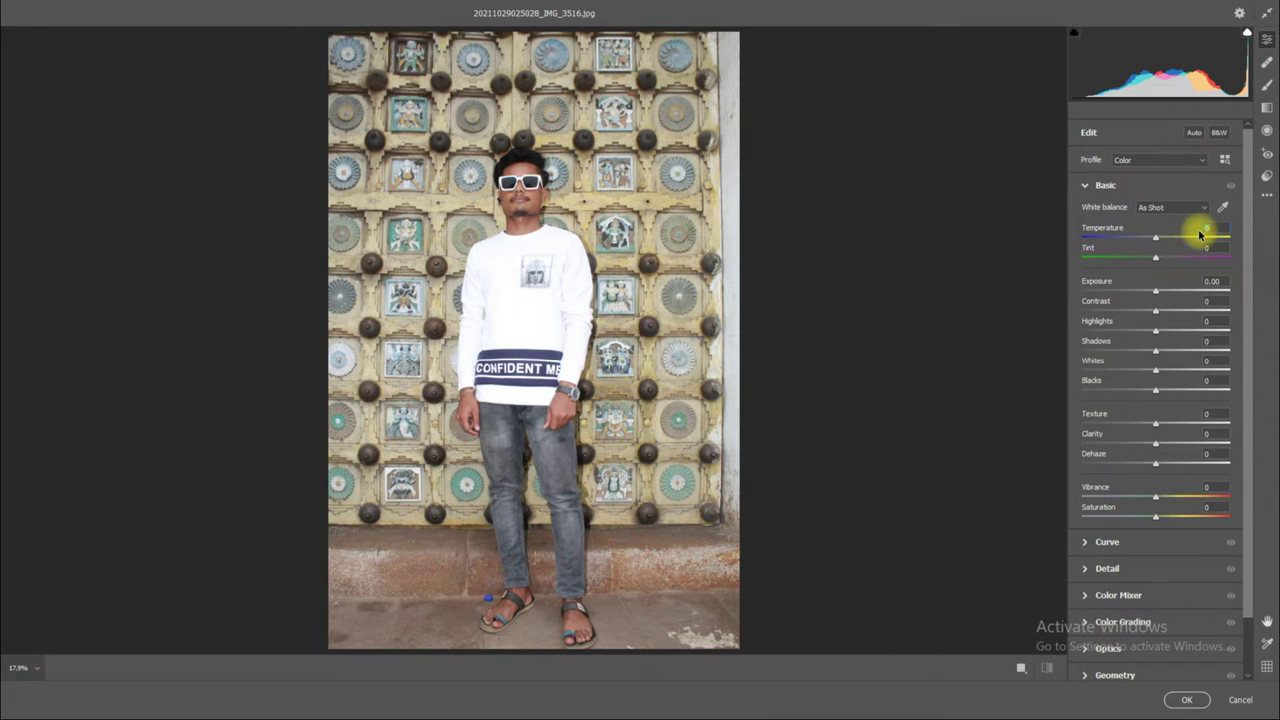
scroll(1200, 235, "up", 3)
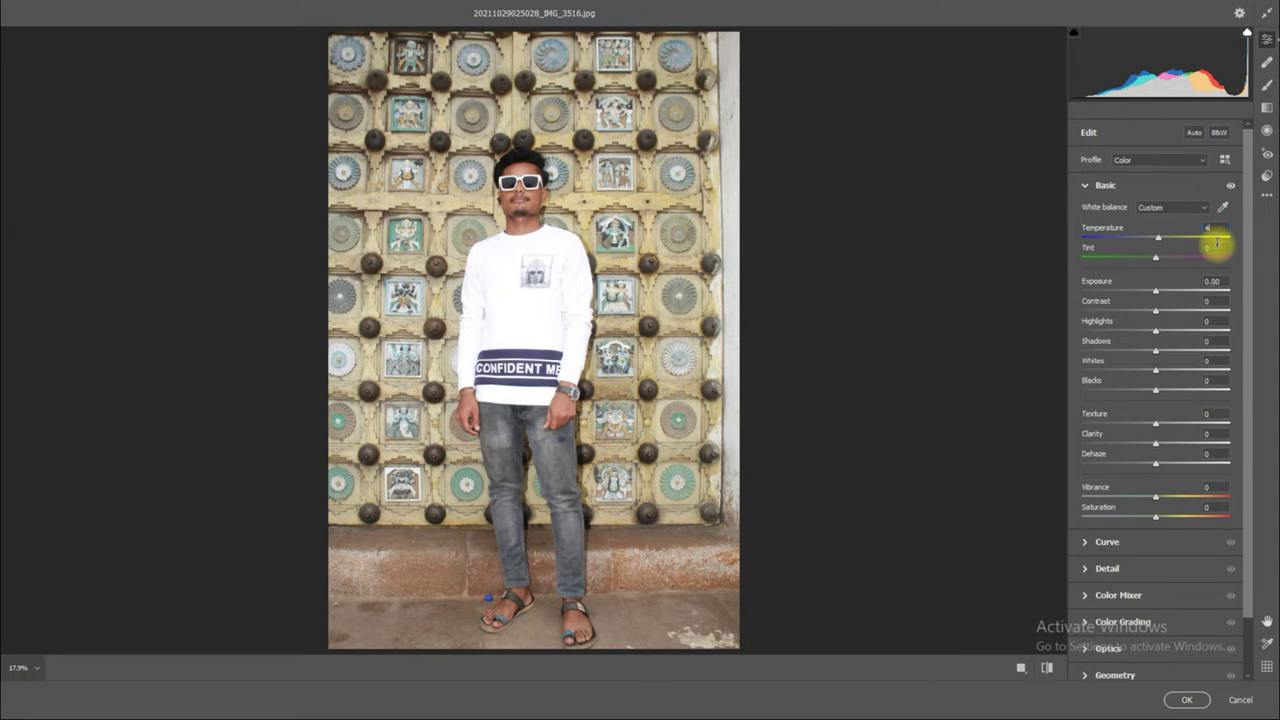
scroll(1199, 250, "up", 3)
scroll(1199, 250, "up", 3)
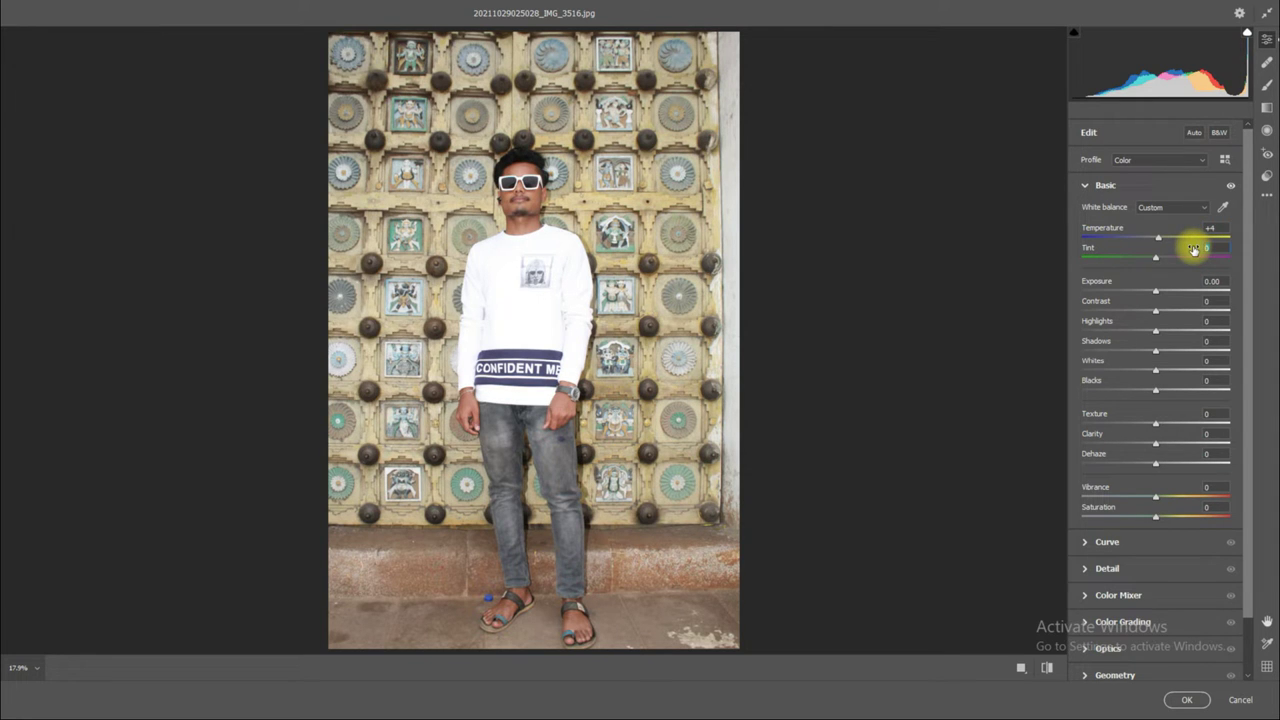
scroll(1193, 249, "up", 3)
type("10")
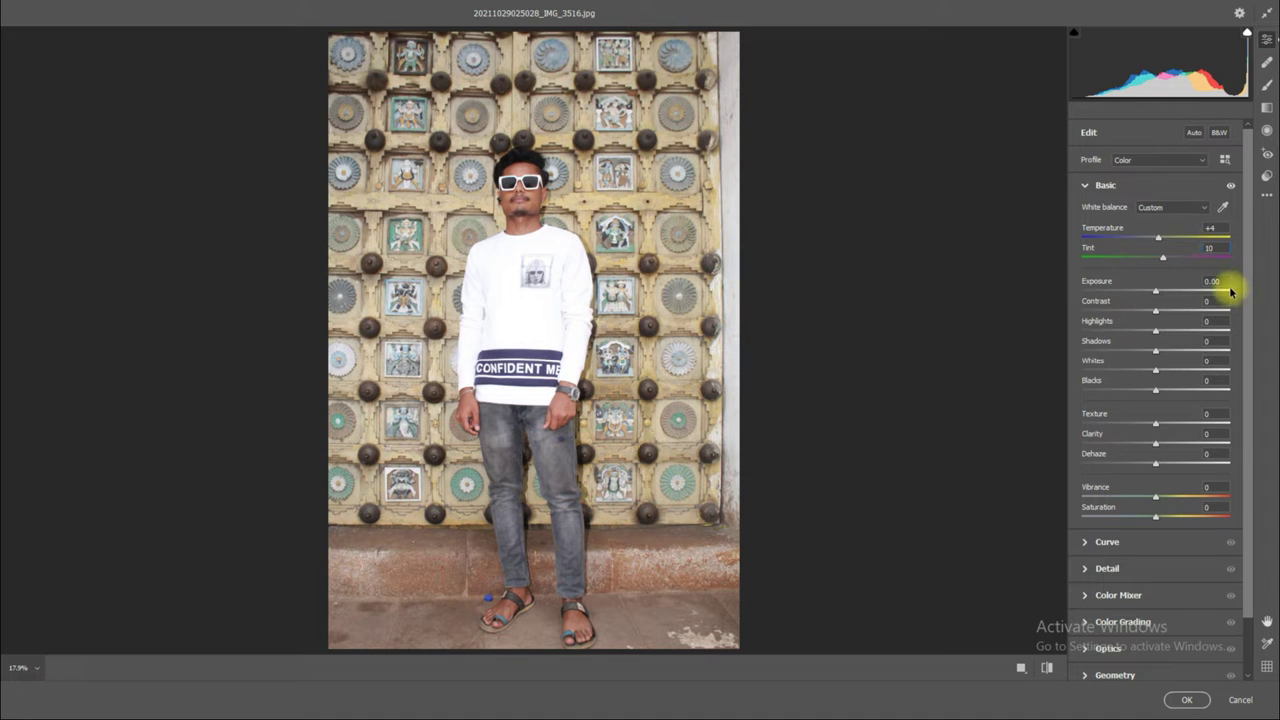
Set Tint +10, Exposure +0.02 and Contrast +14 in the Basic panel.
left_click(1213, 281)
left_click_drag(1218, 281, 1201, 282)
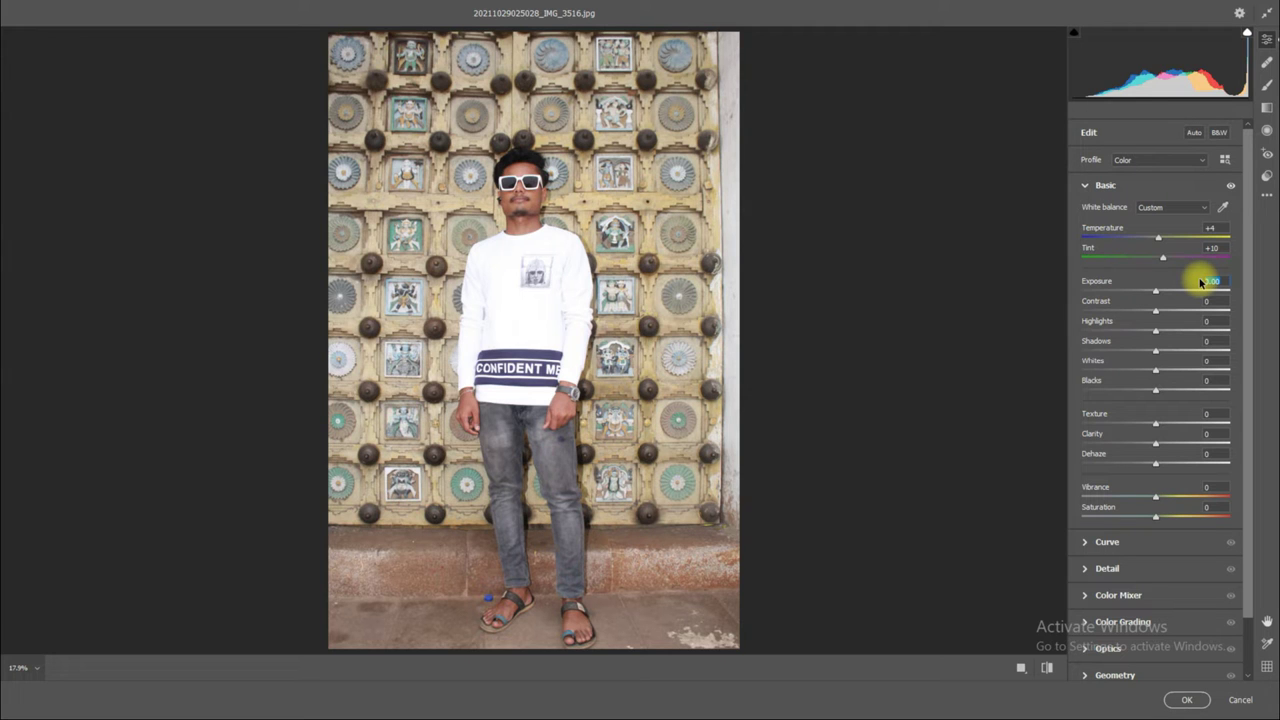
key("BackSpace")
type("2")
left_click(1210, 302)
type("14")
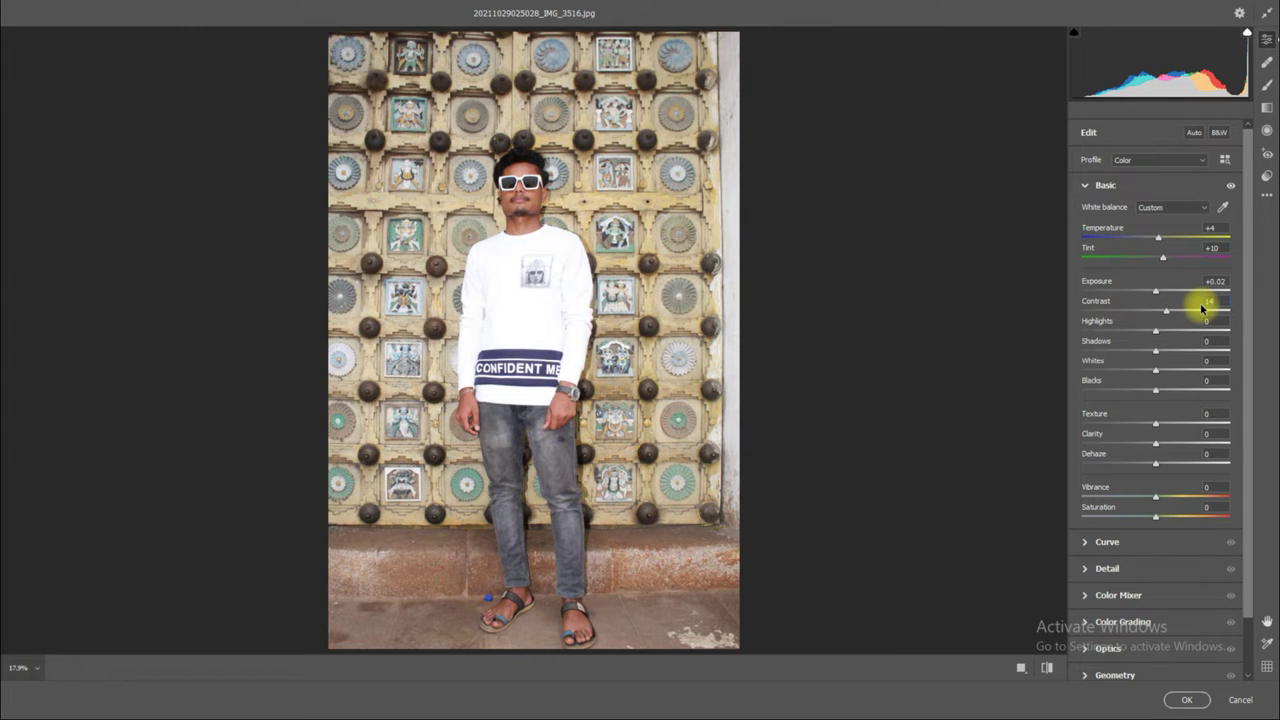
left_click(1205, 321)
Set Highlights -100, Shadows +35, Whites -100 and Blacks -10.
type("-100")
key("Return")
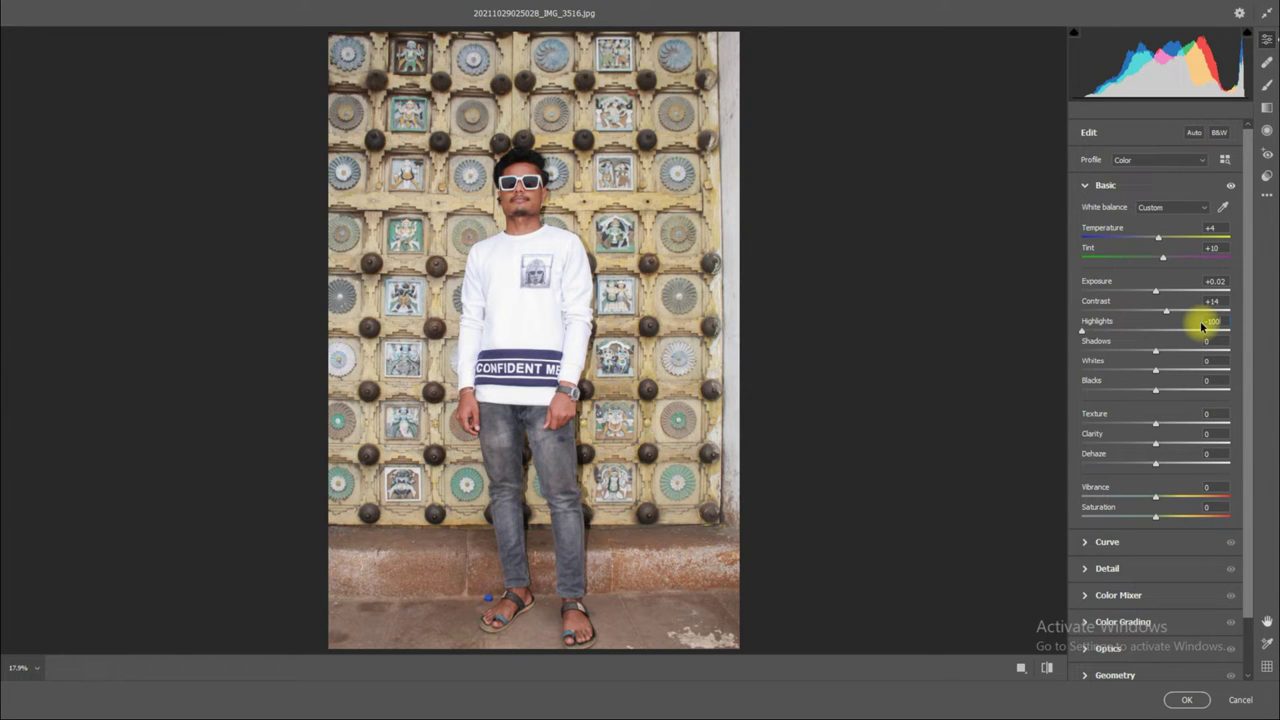
left_click(1208, 343)
type("35")
key("Return")
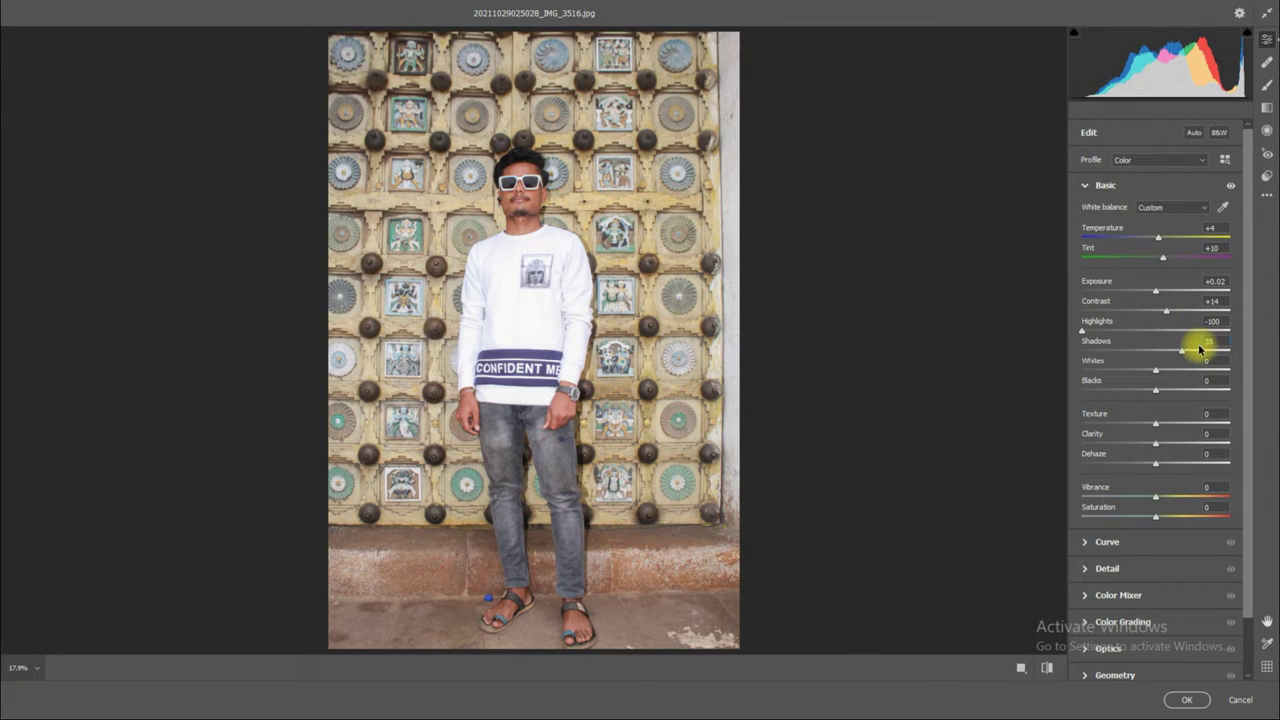
left_click(1211, 362)
type("-100")
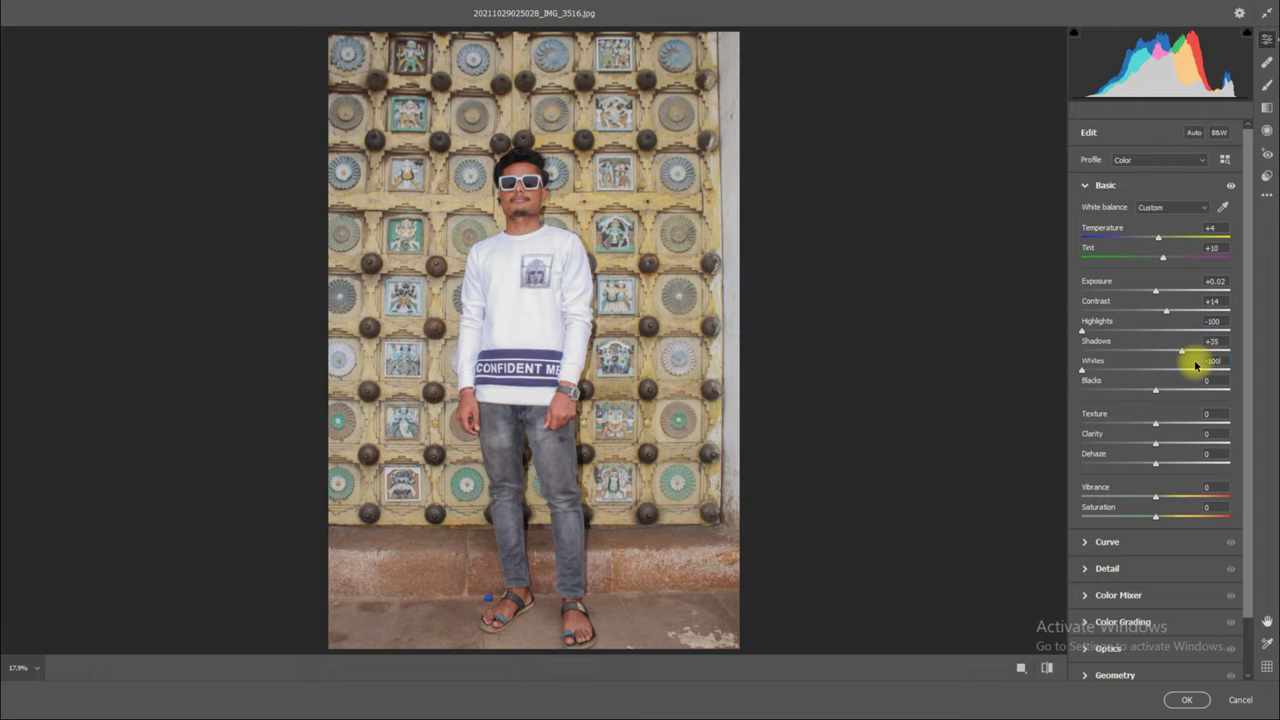
left_click(1218, 380)
type("10")
Set Texture +18, Clarity +12, Dehaze +26 and Vibrance +30, then collapse Basic.
left_click(1216, 415)
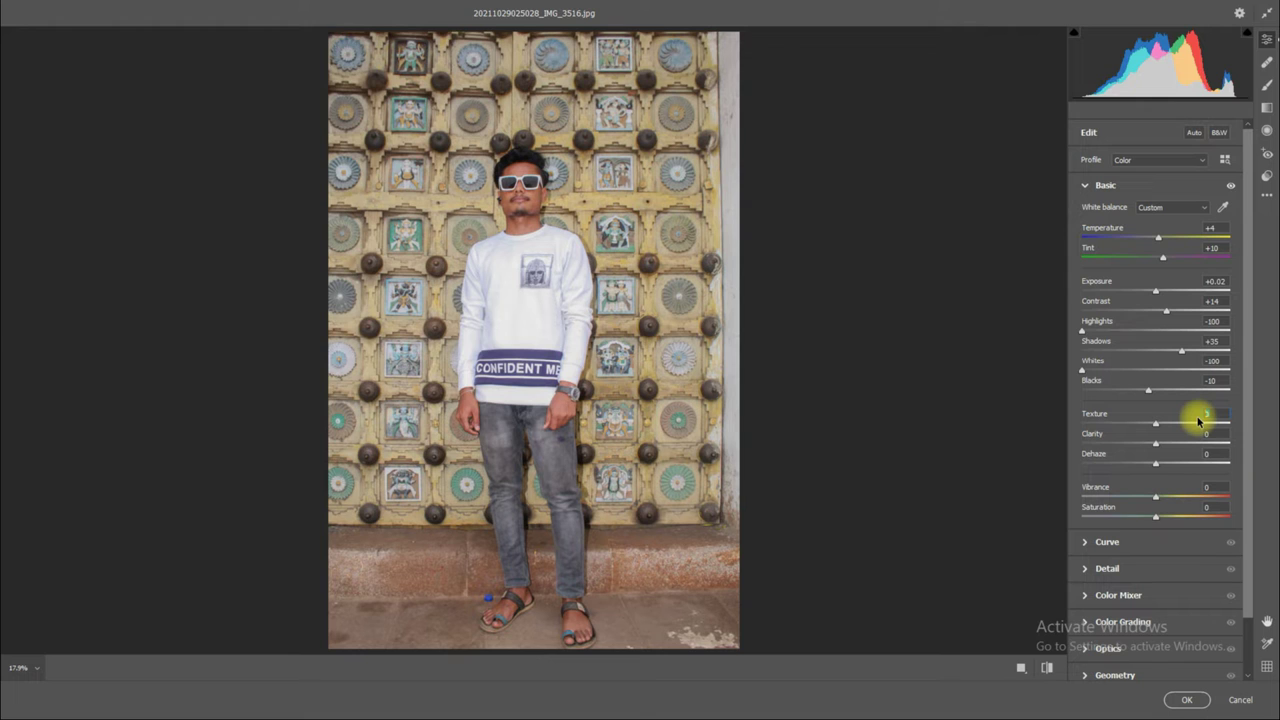
type("10")
key("Return")
left_click(1205, 432)
left_click(1205, 432)
type("12")
key("Return")
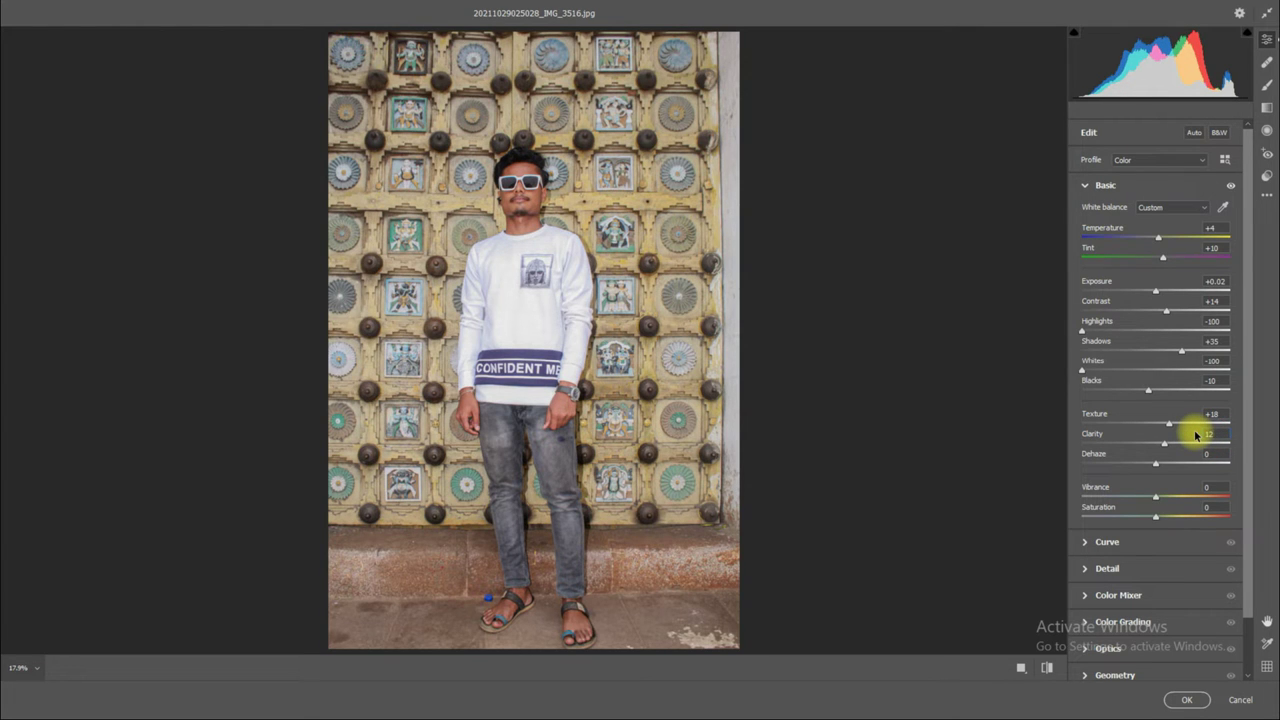
left_click(1205, 455)
type("26")
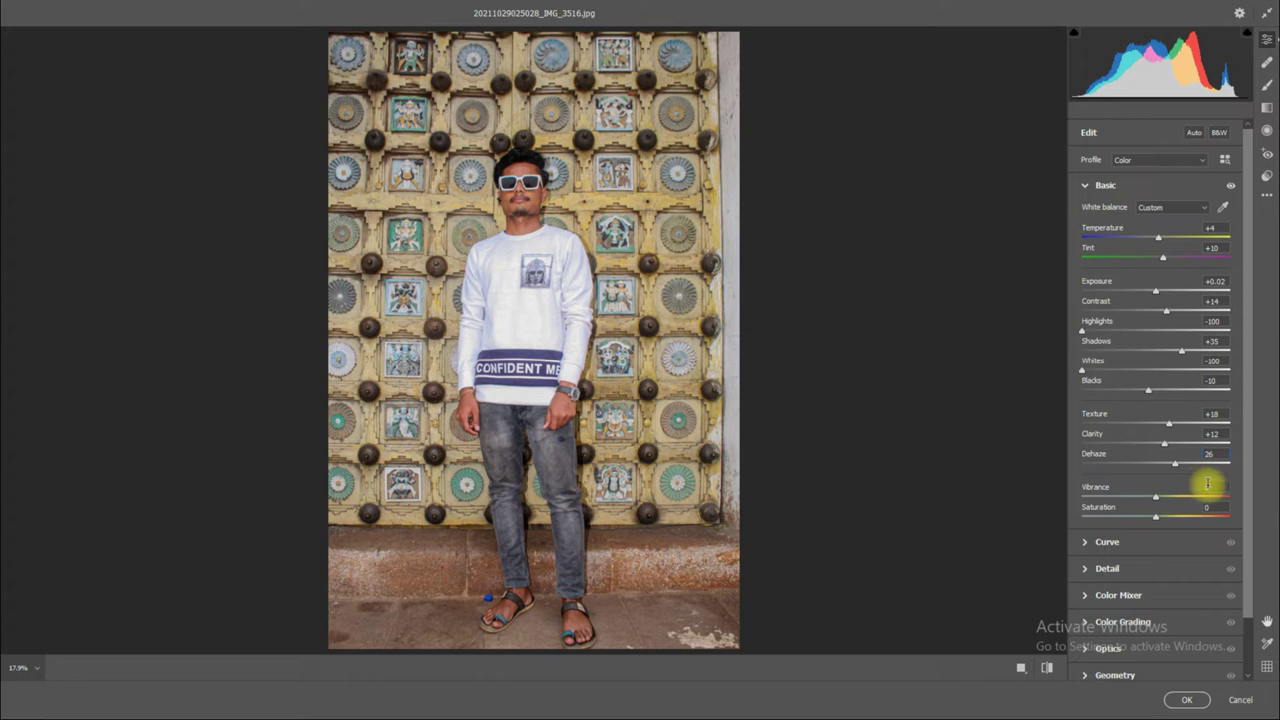
left_click(1212, 487)
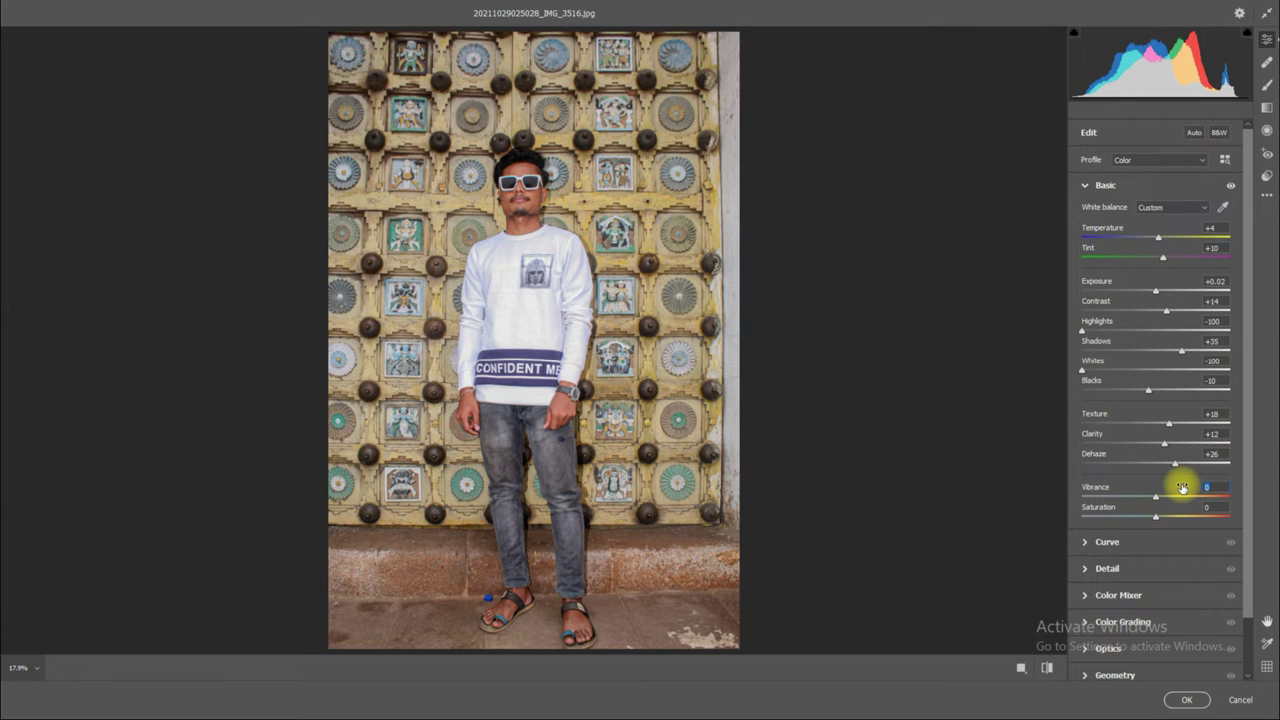
type("30")
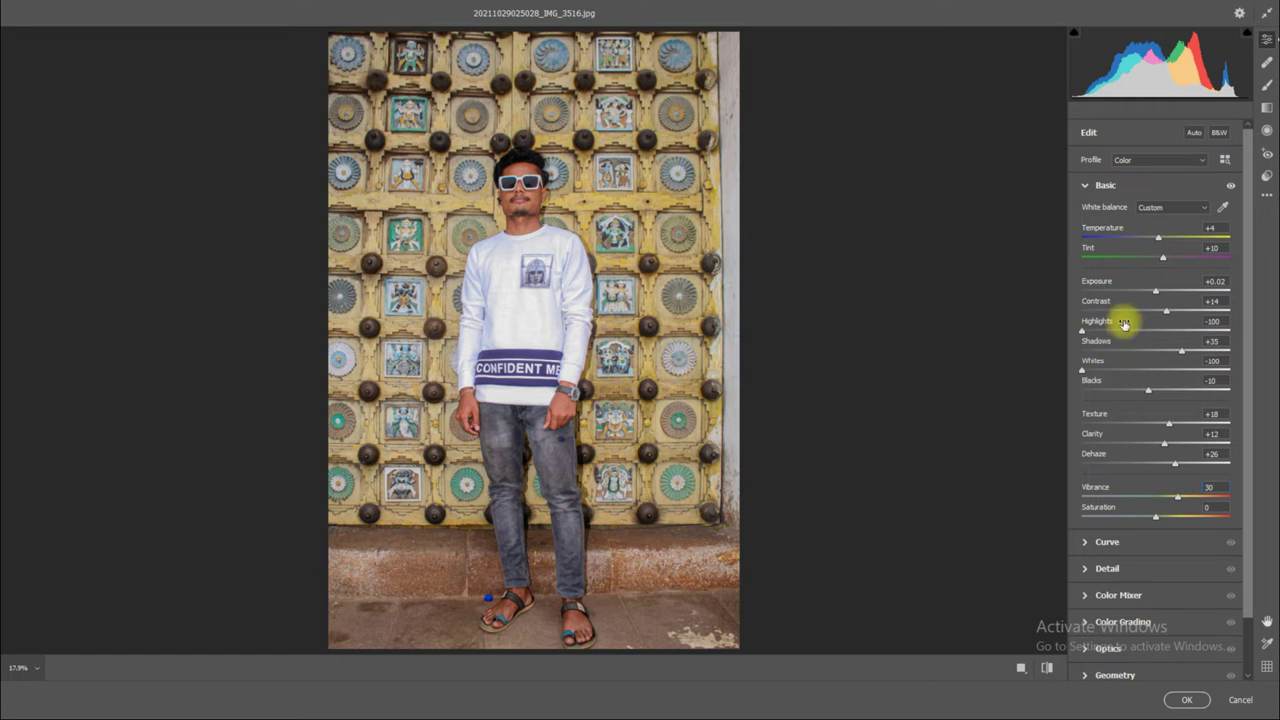
left_click(1090, 187)
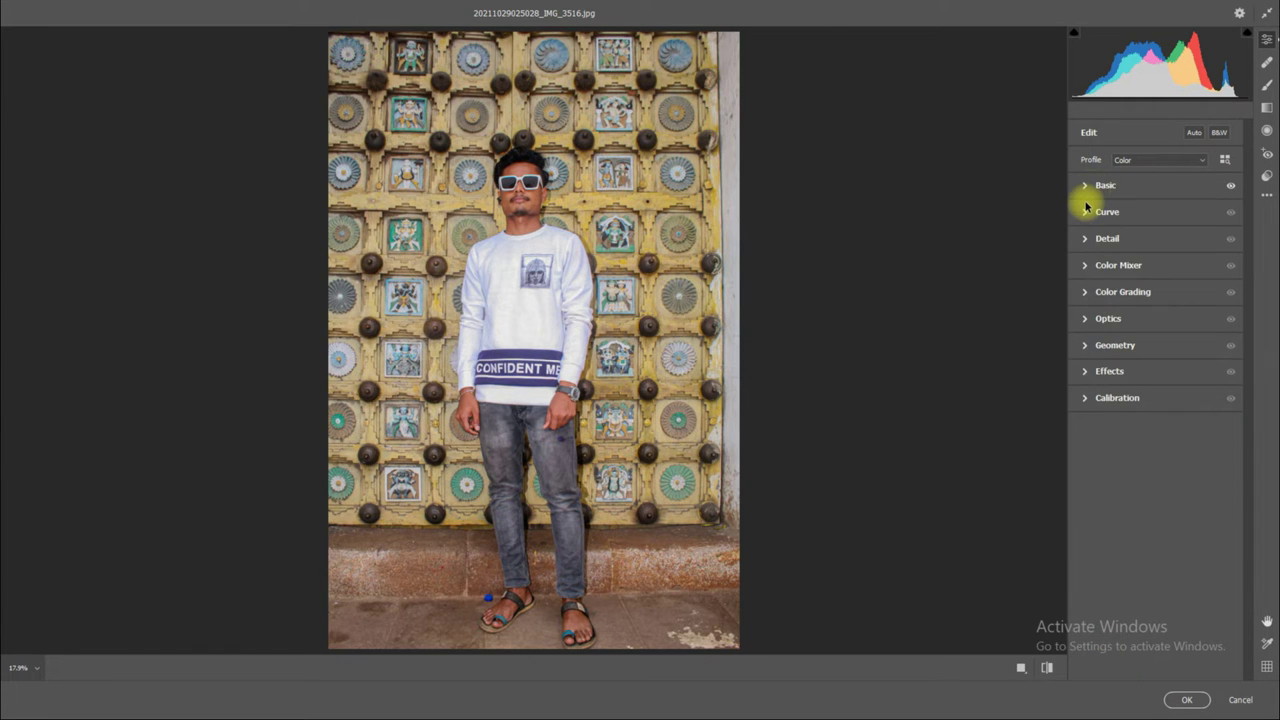
Reshape the point curve, lowering the white point and lifting the black point to fade shadows.
left_click(1082, 211)
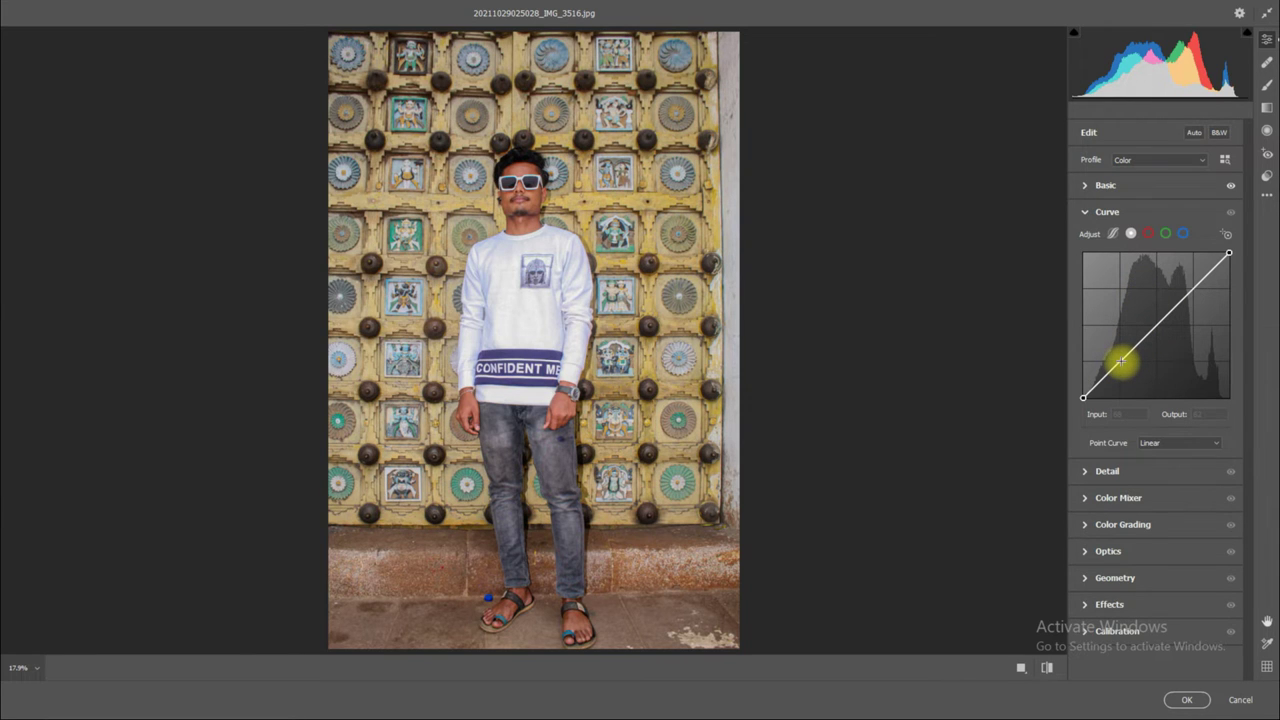
left_click(1121, 360)
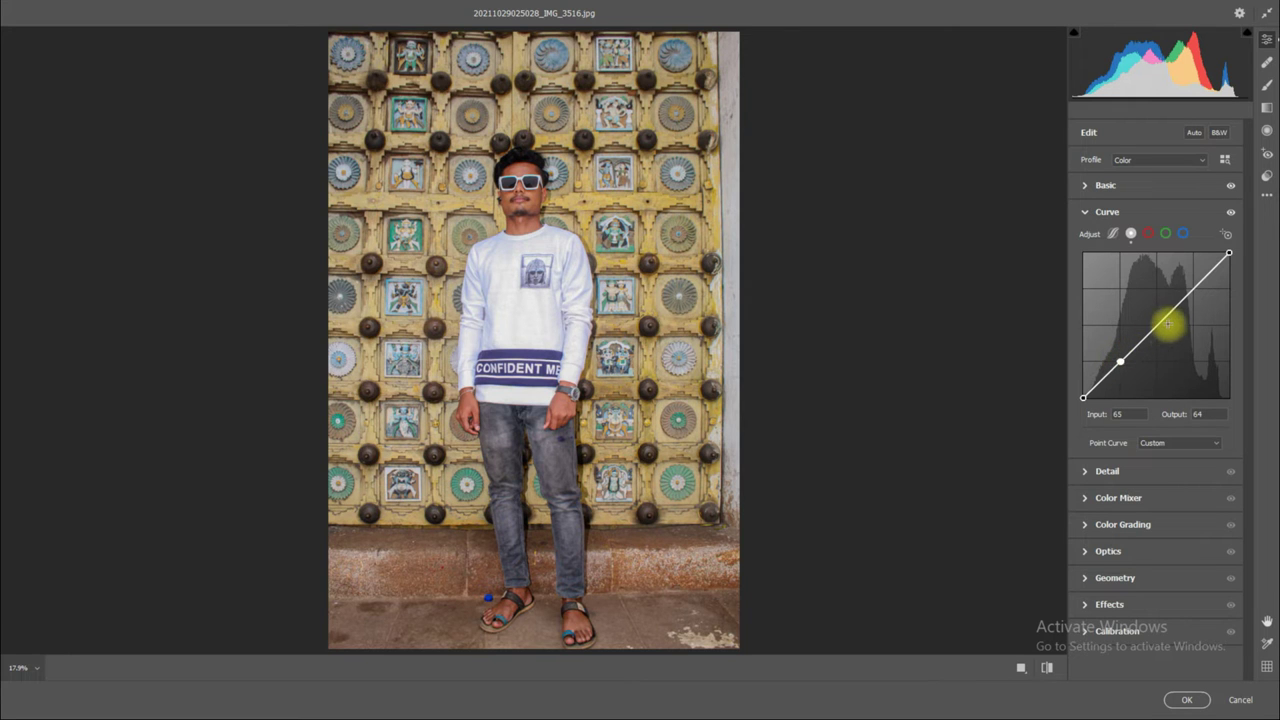
left_click_drag(1200, 281, 1198, 288)
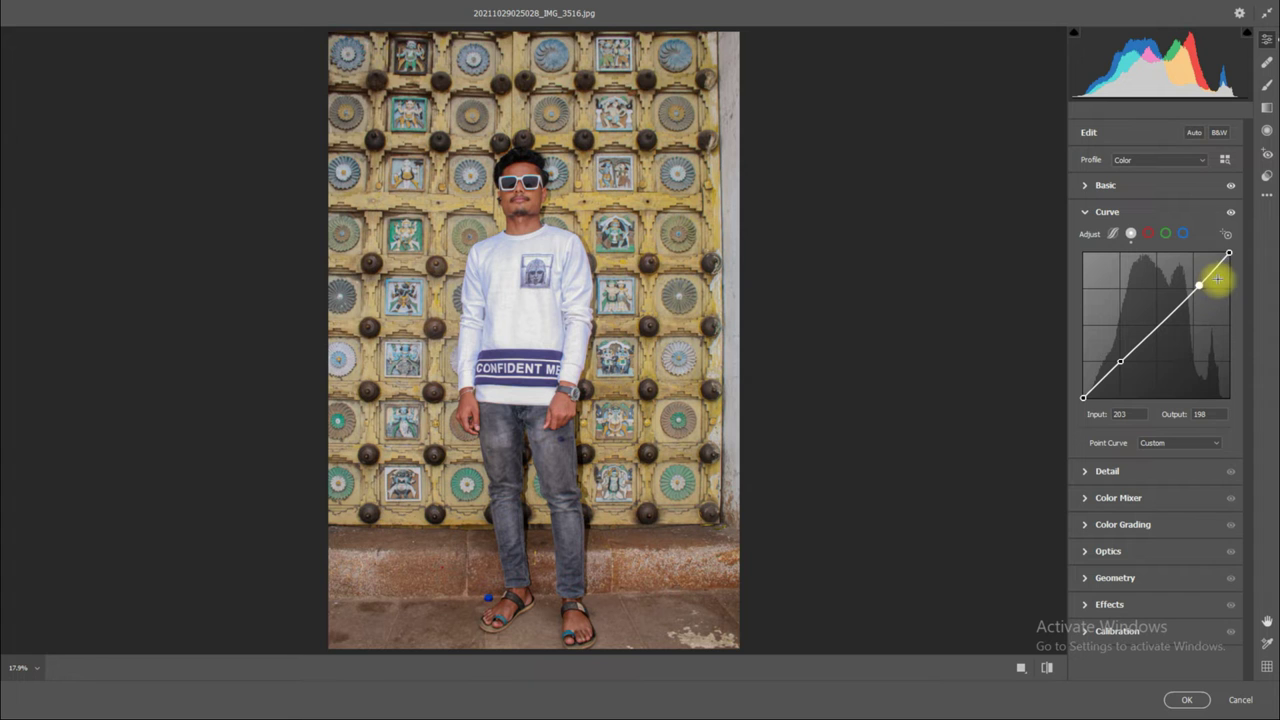
left_click(1229, 254)
left_click_drag(1229, 254, 1229, 266)
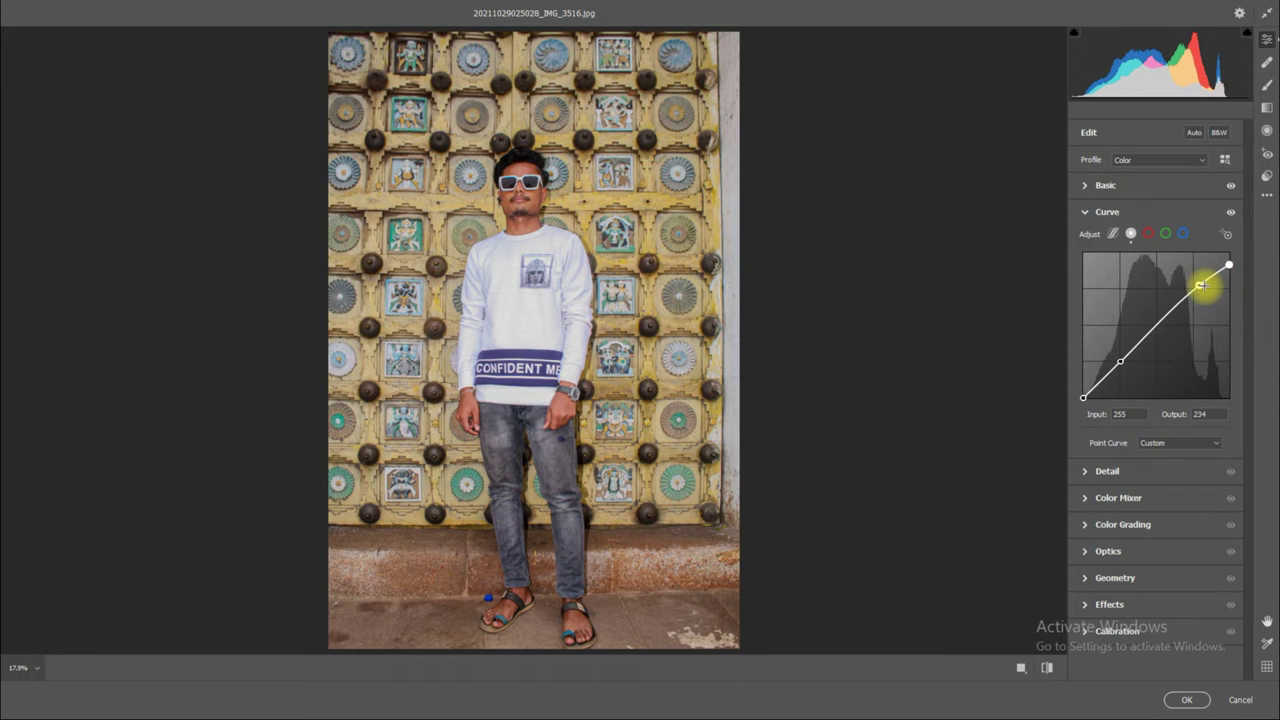
left_click_drag(1201, 286, 1196, 283)
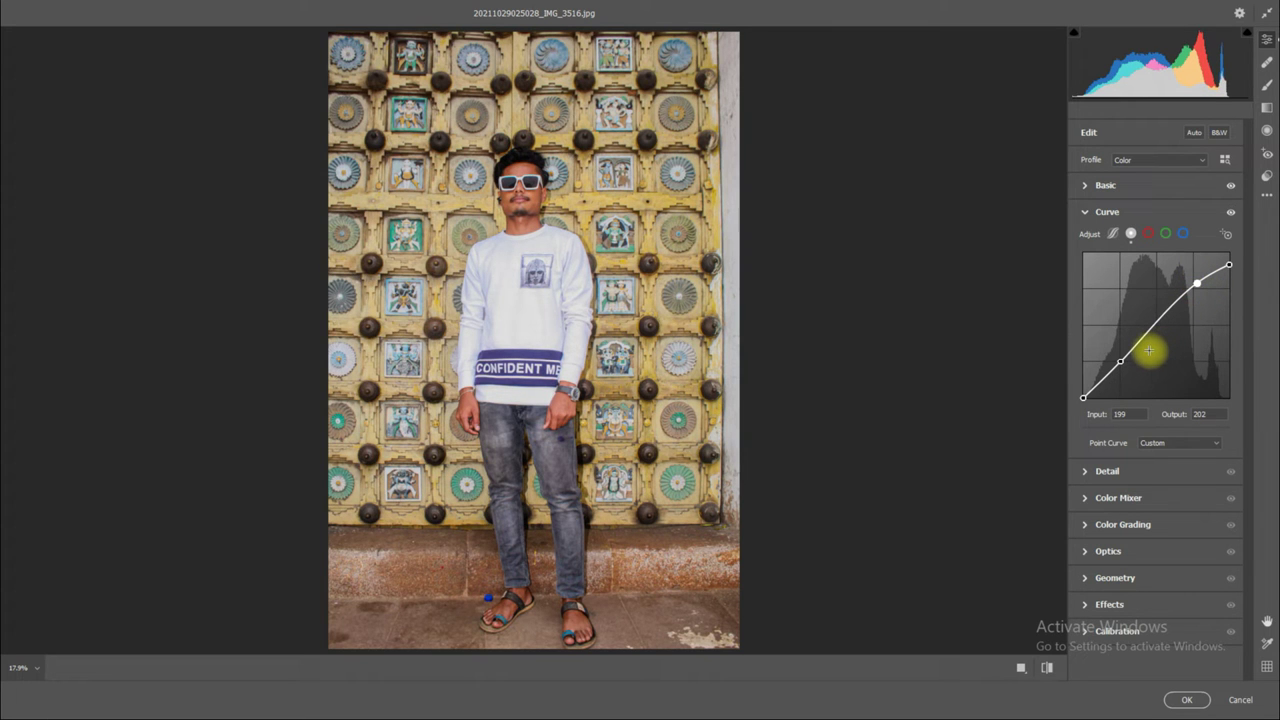
left_click_drag(1120, 361, 1079, 411)
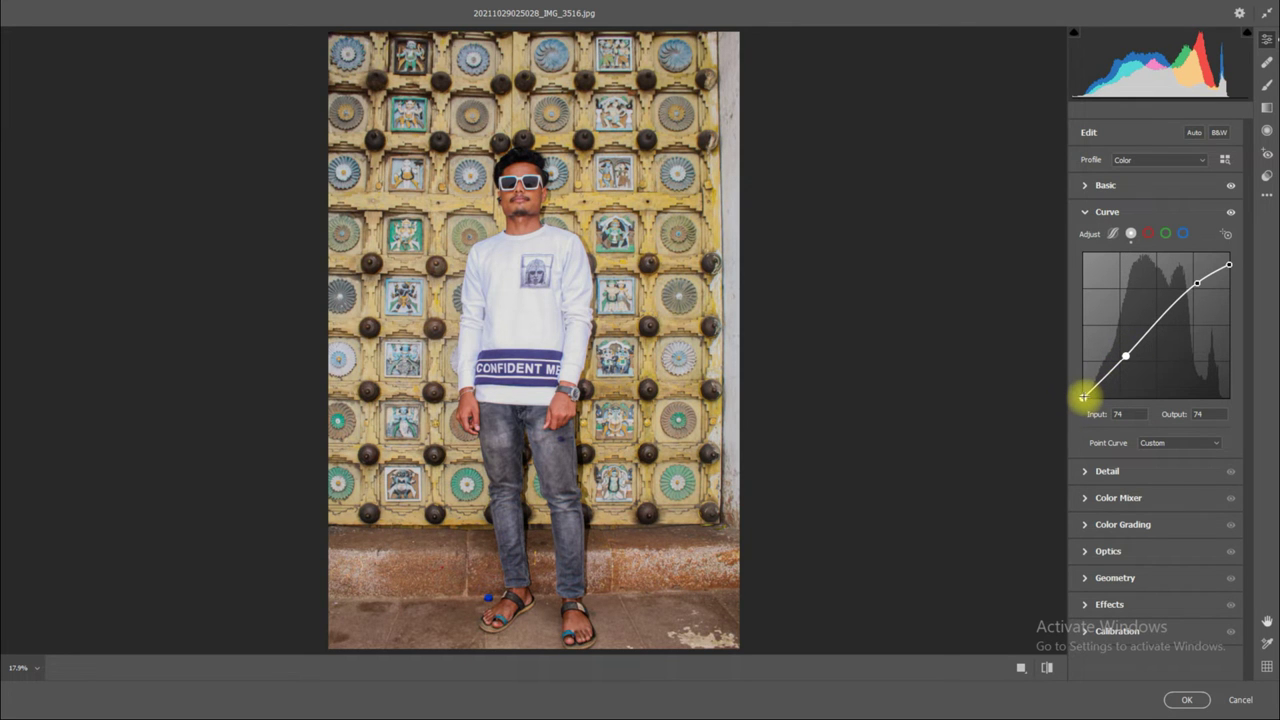
left_click_drag(1082, 397, 1083, 383)
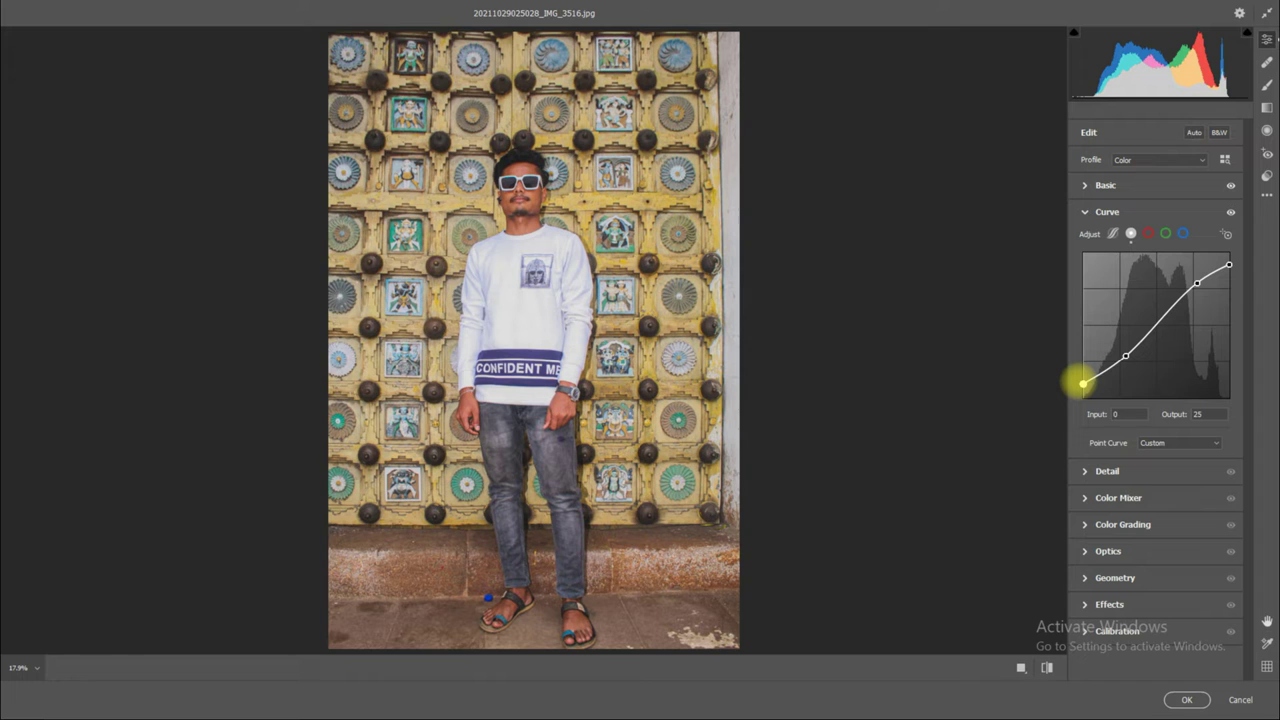
left_click_drag(1083, 383, 1078, 382)
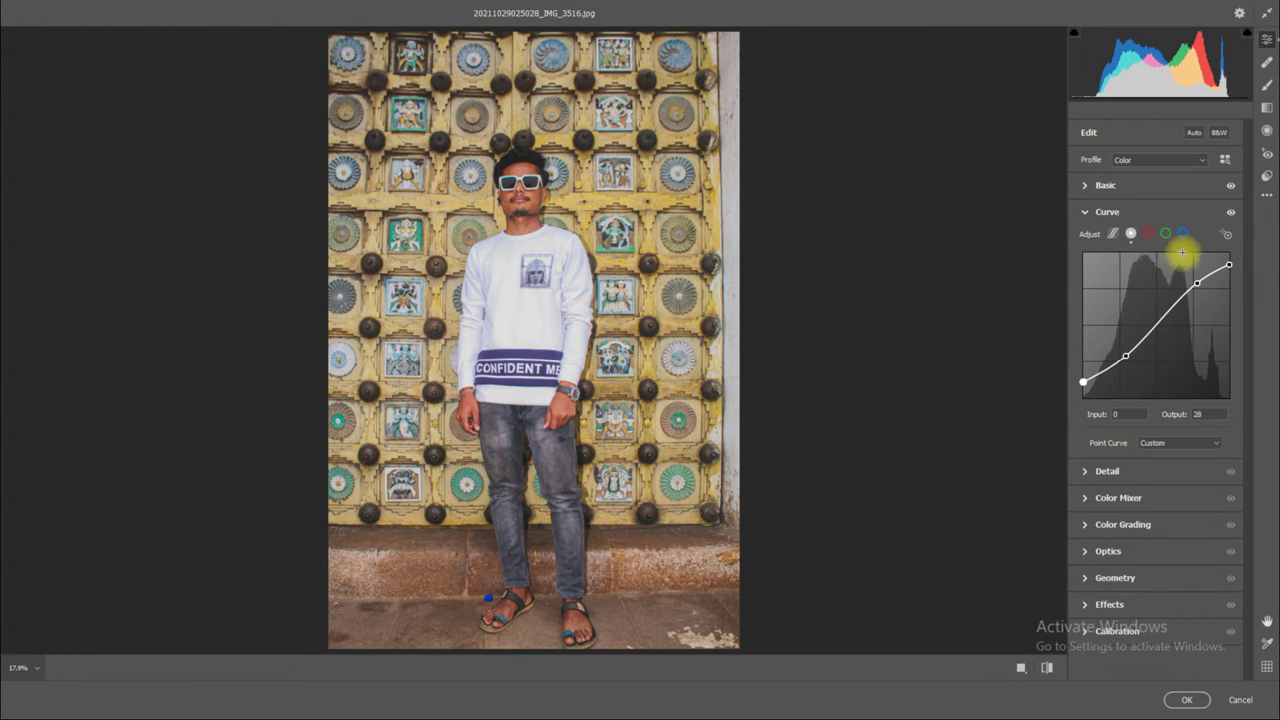
Raise a Blue channel curve point from 187 to 196 to add blue.
left_click(1183, 235)
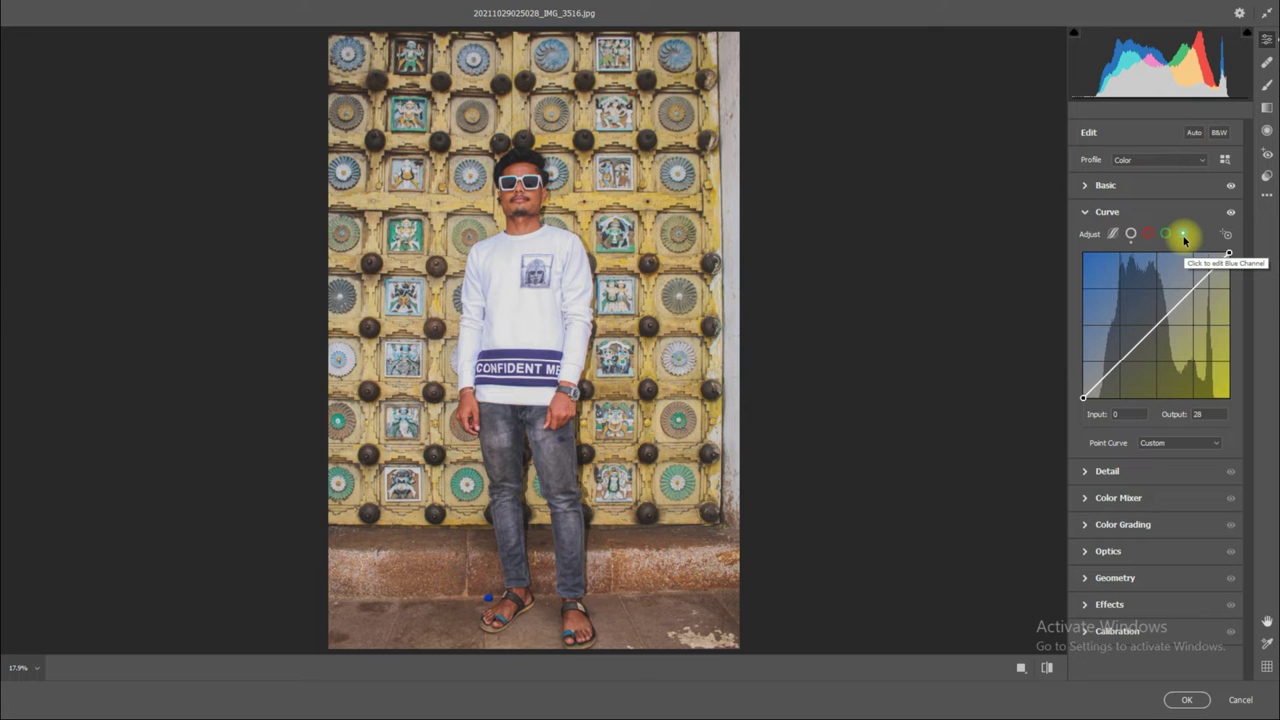
left_click(1194, 289)
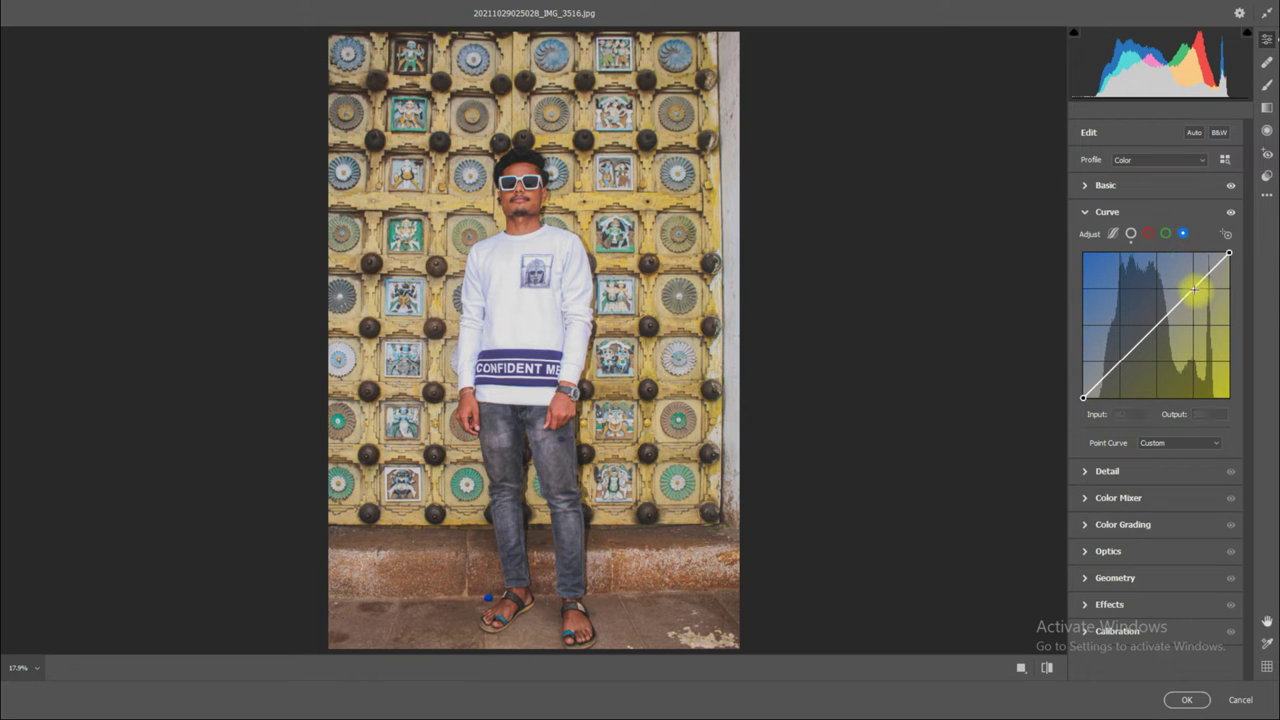
left_click(1194, 289)
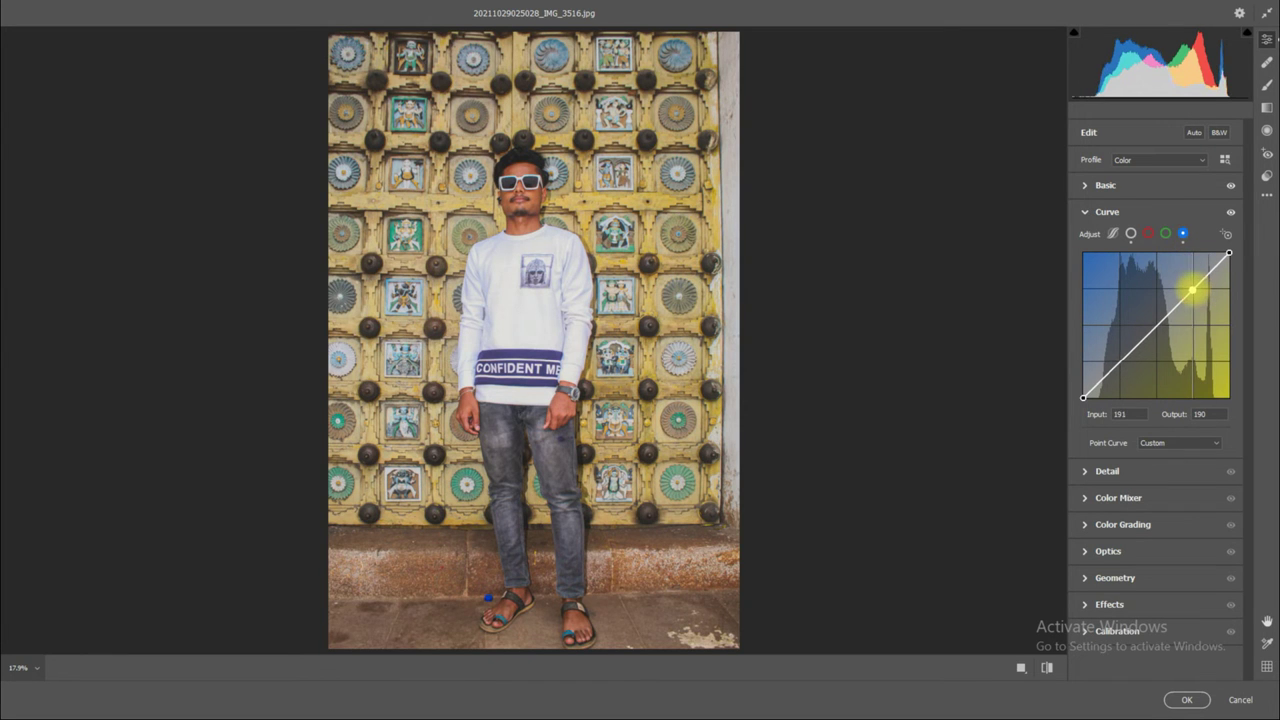
left_click_drag(1193, 290, 1190, 289)
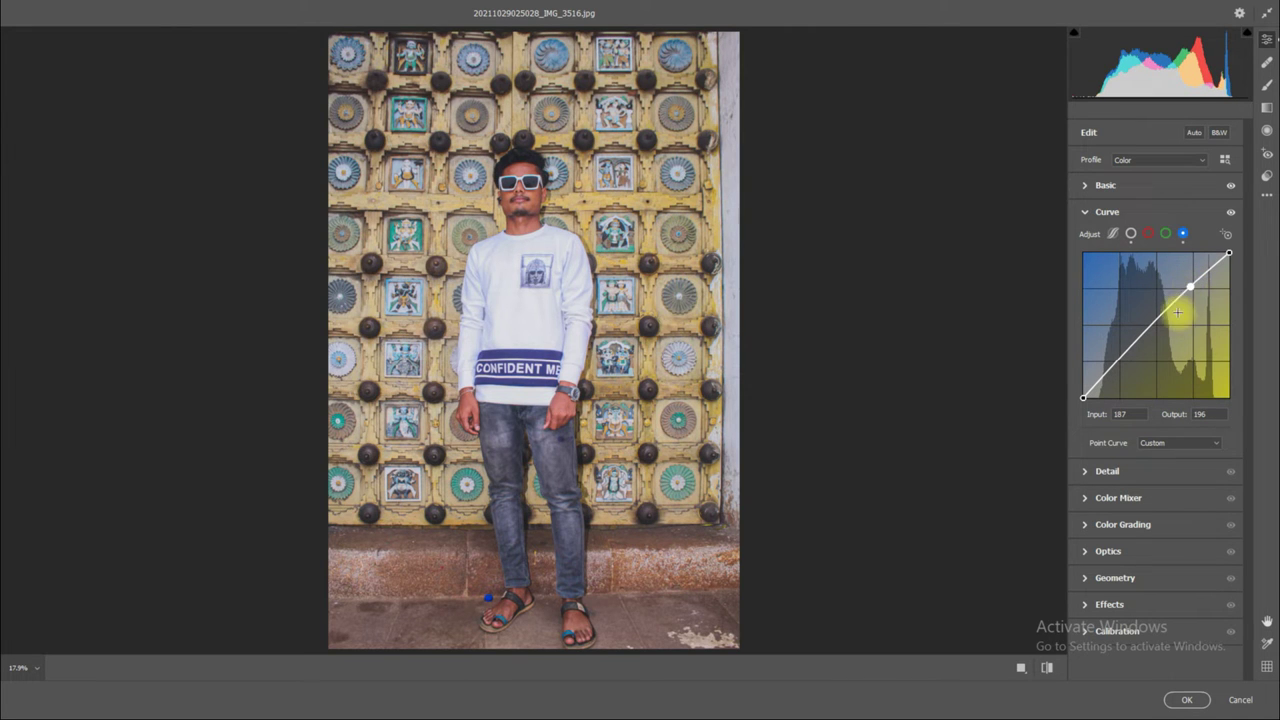
Set Detail Noise Reduction to 18 and Color Noise Reduction to 35, then show Color Mixer.
left_click(1085, 213)
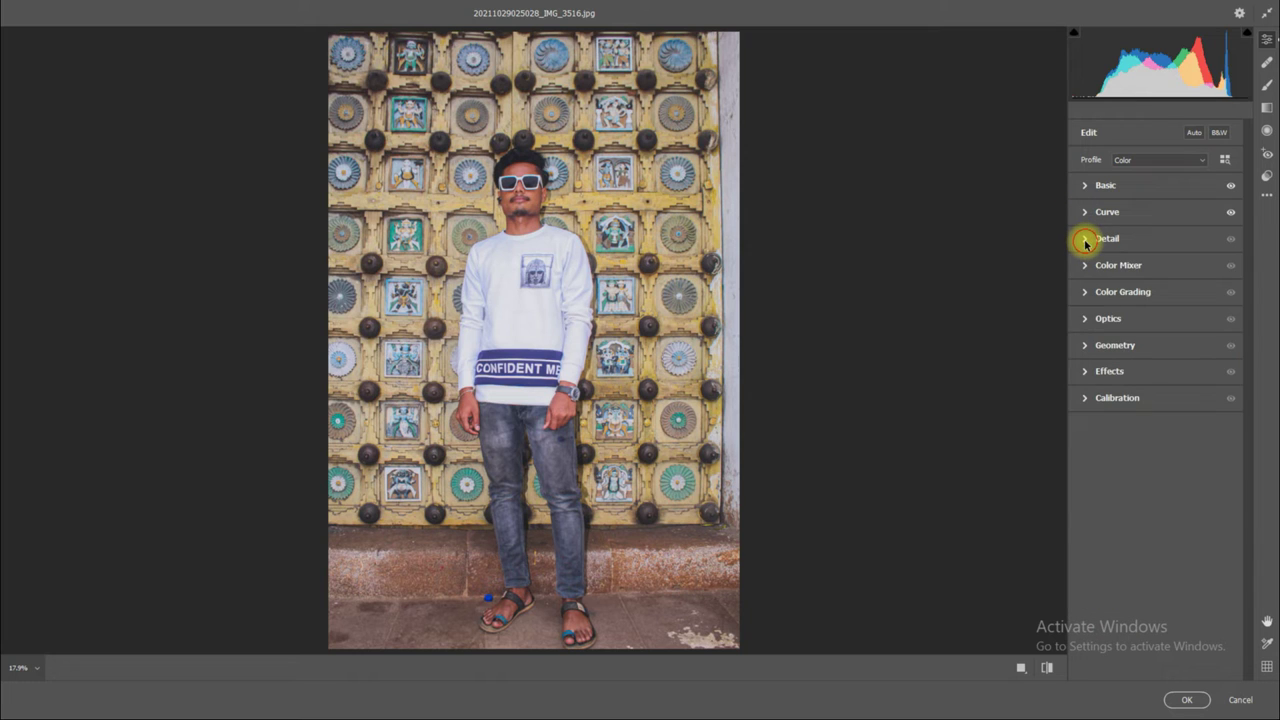
left_click(1085, 240)
left_click(1203, 287)
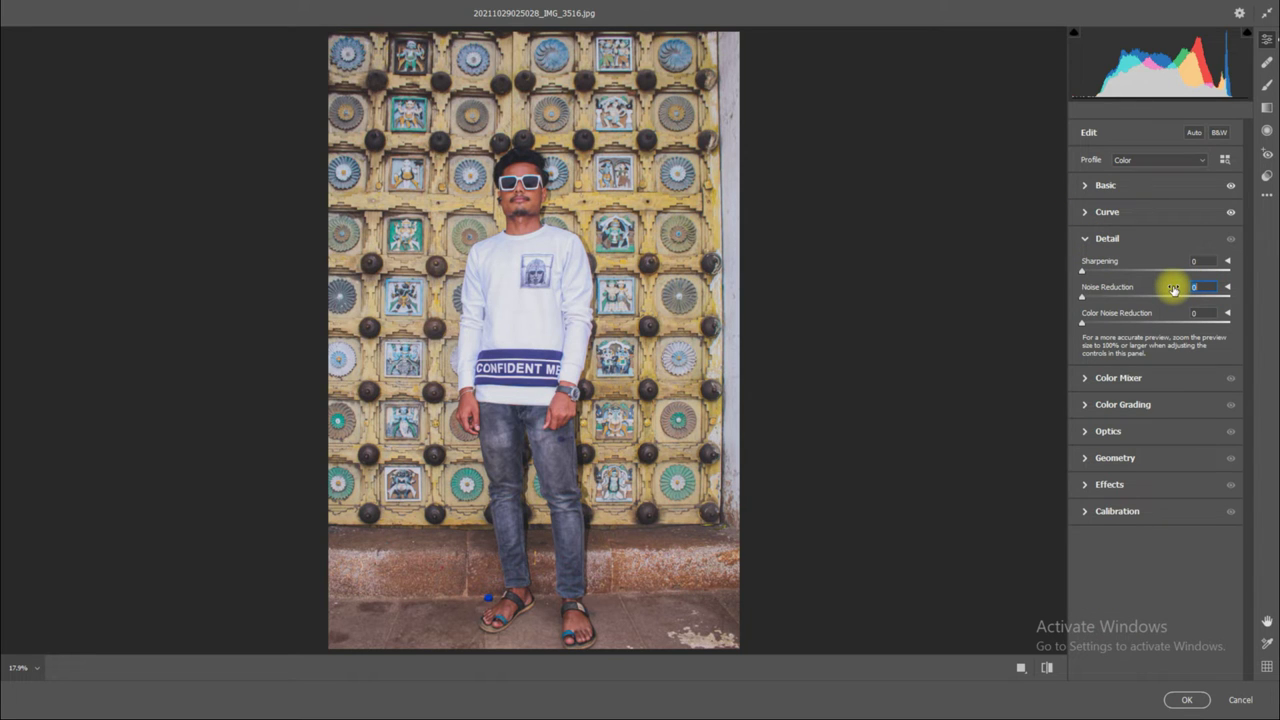
type("18")
left_click(1205, 314)
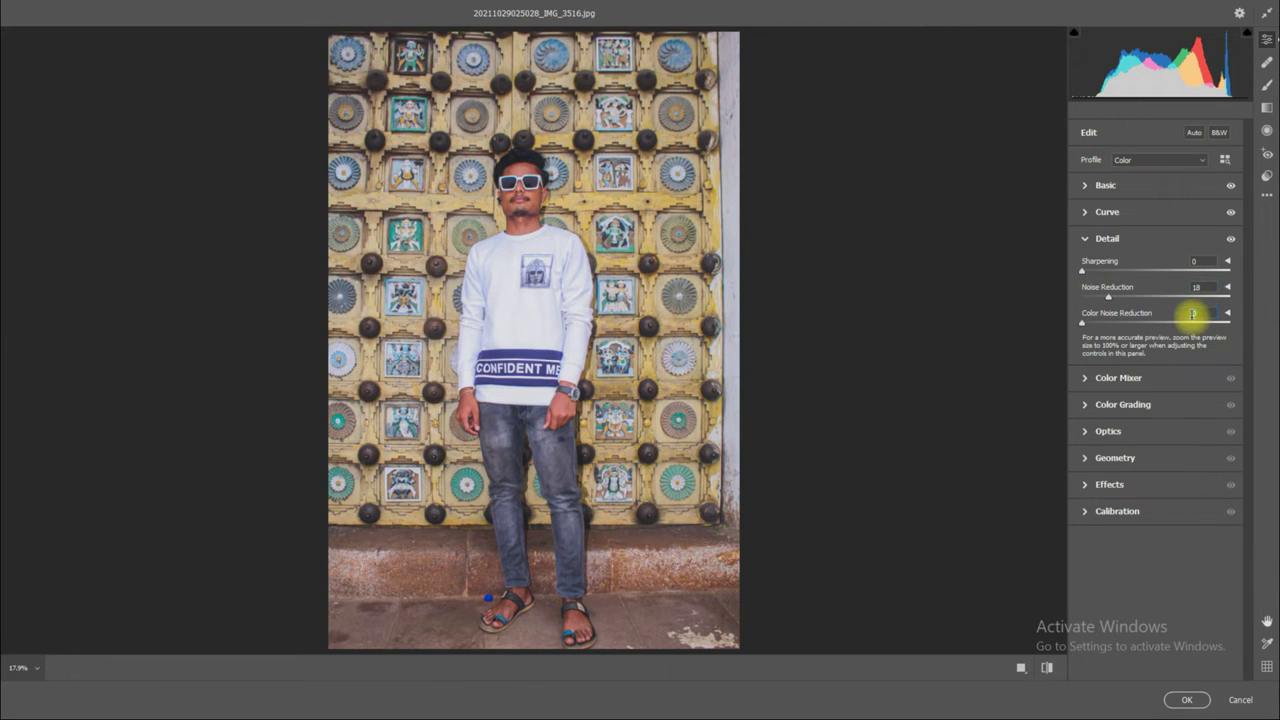
type("35")
left_click(1087, 240)
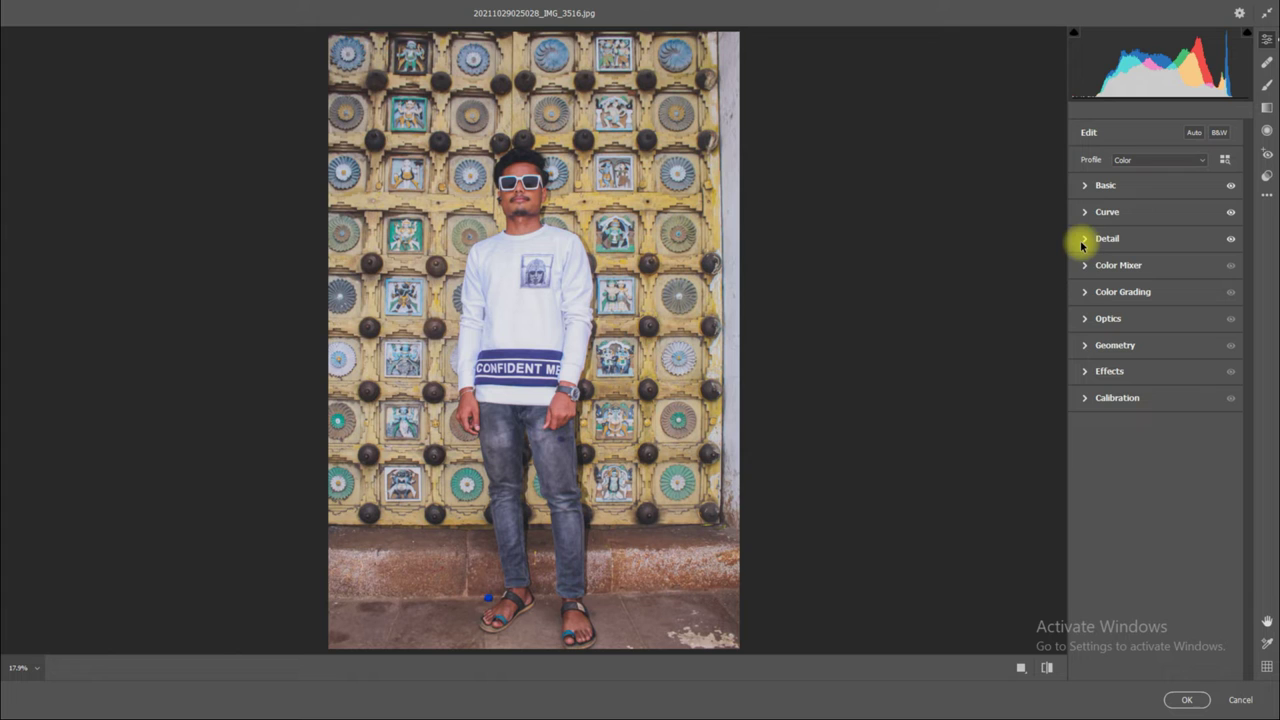
left_click(1085, 266)
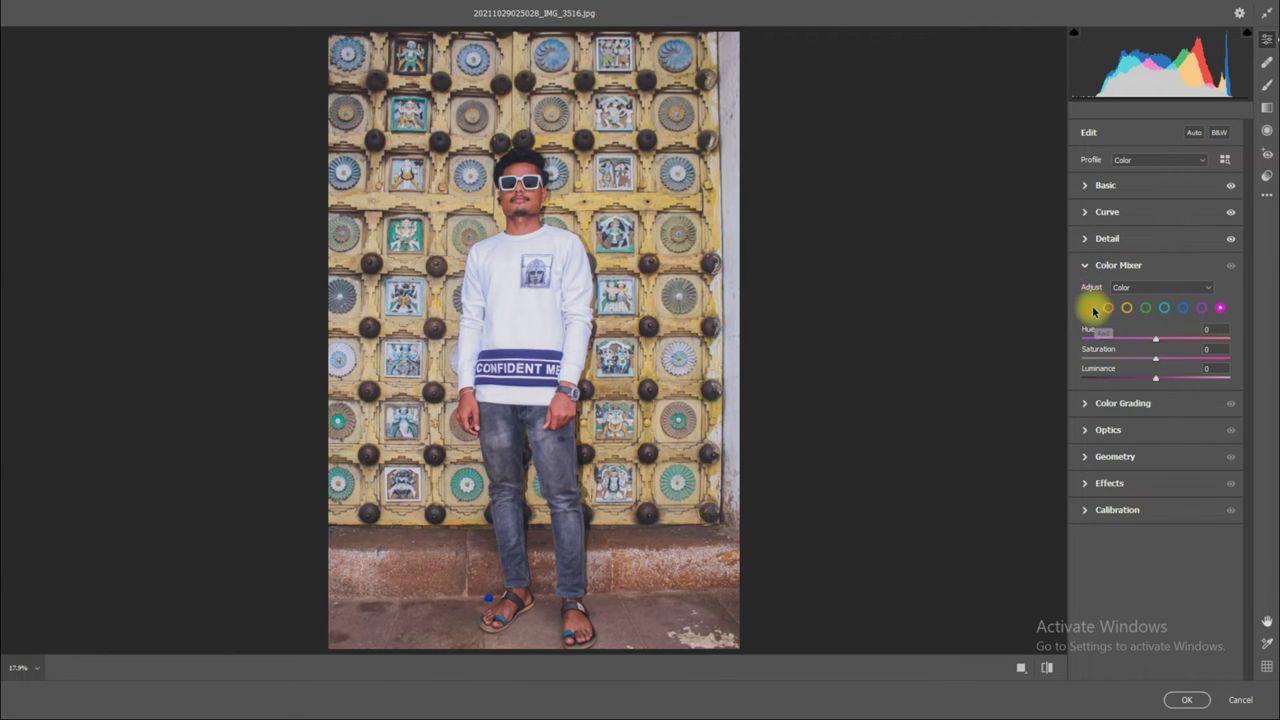
Raise the red range's saturation slightly, to +12.
left_click(1091, 310)
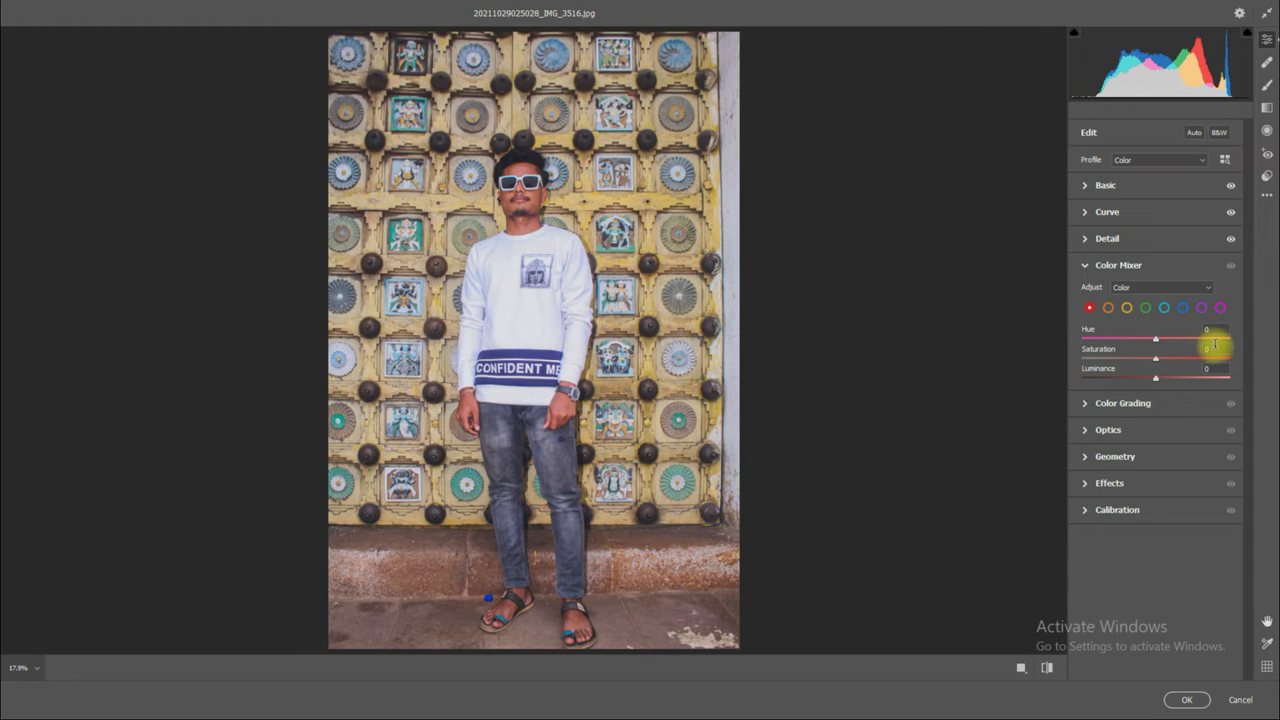
scroll(1201, 356, "up", 6)
scroll(1200, 370, "down", 2)
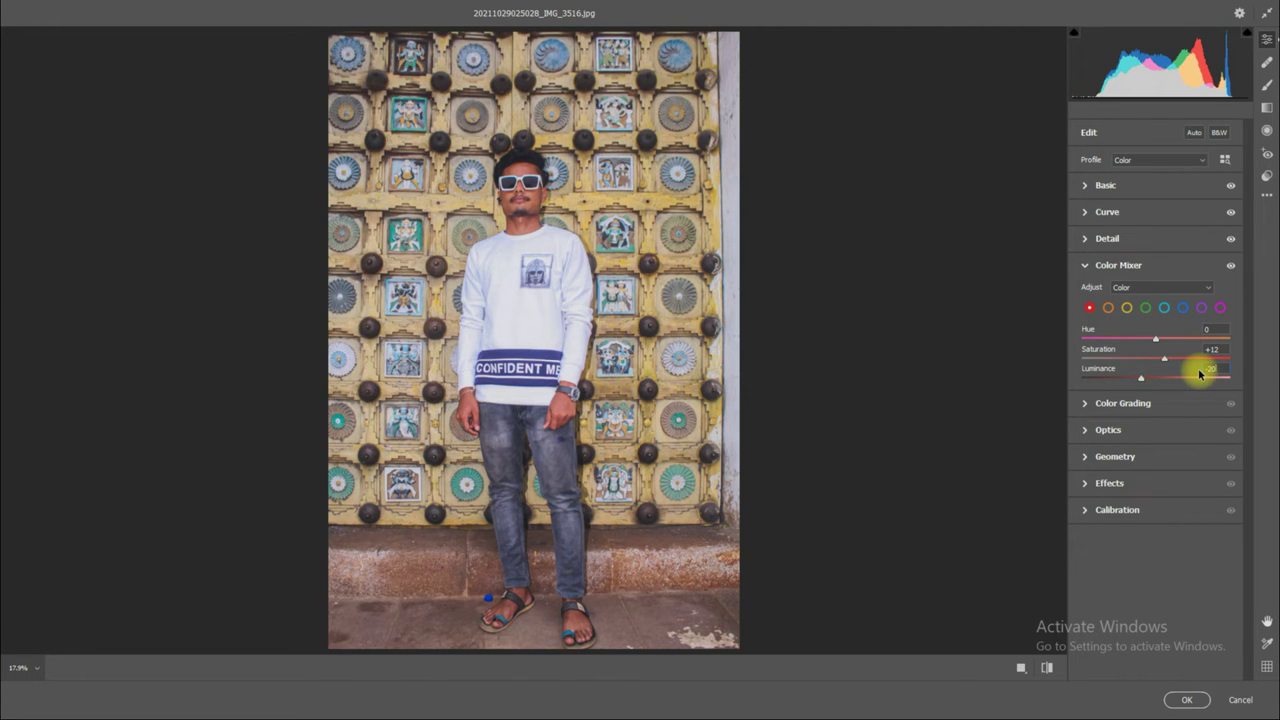
Set the orange range to Hue -8, Saturation -25 and Luminance 25.
left_click(1107, 307)
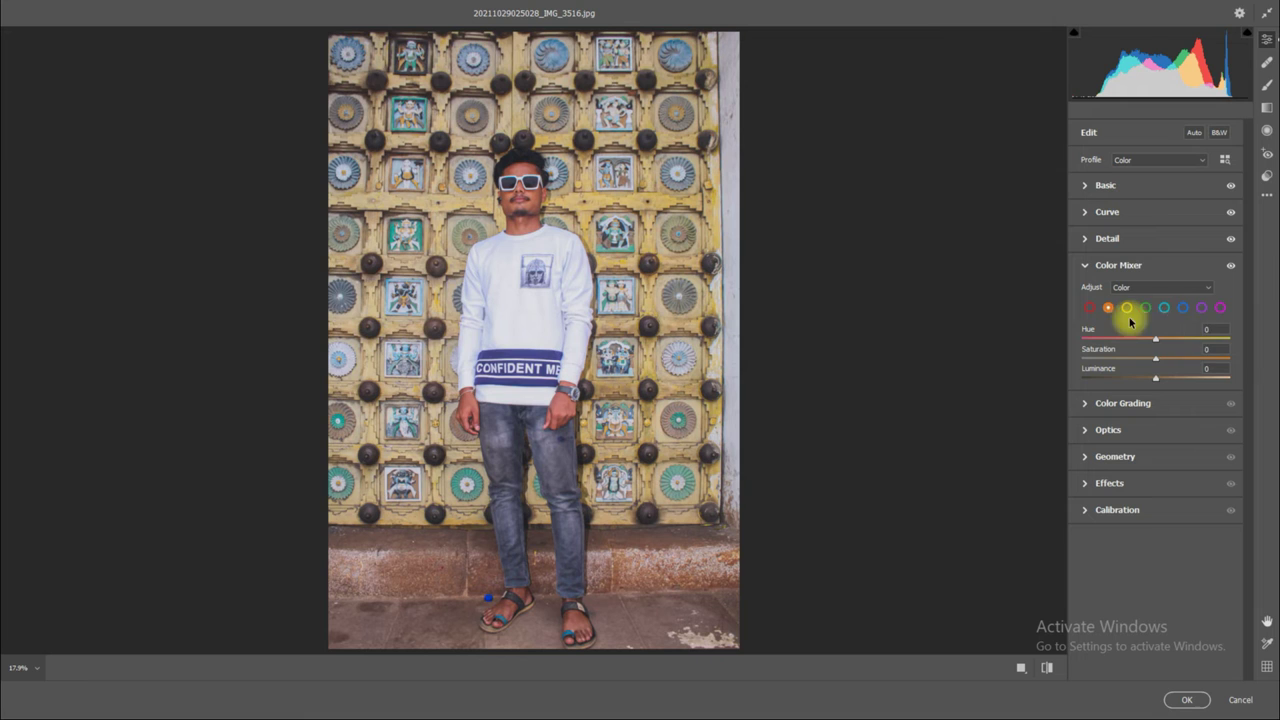
left_click(1209, 327)
key("shift+Down")
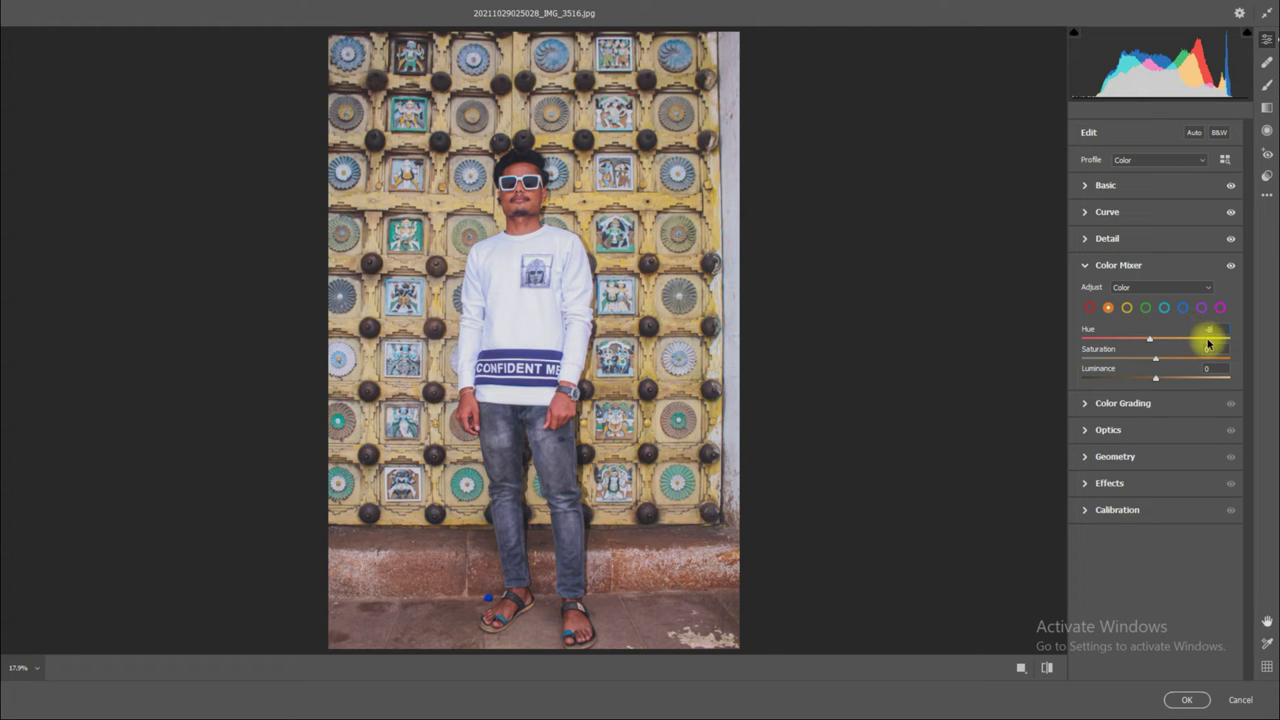
left_click(1210, 346)
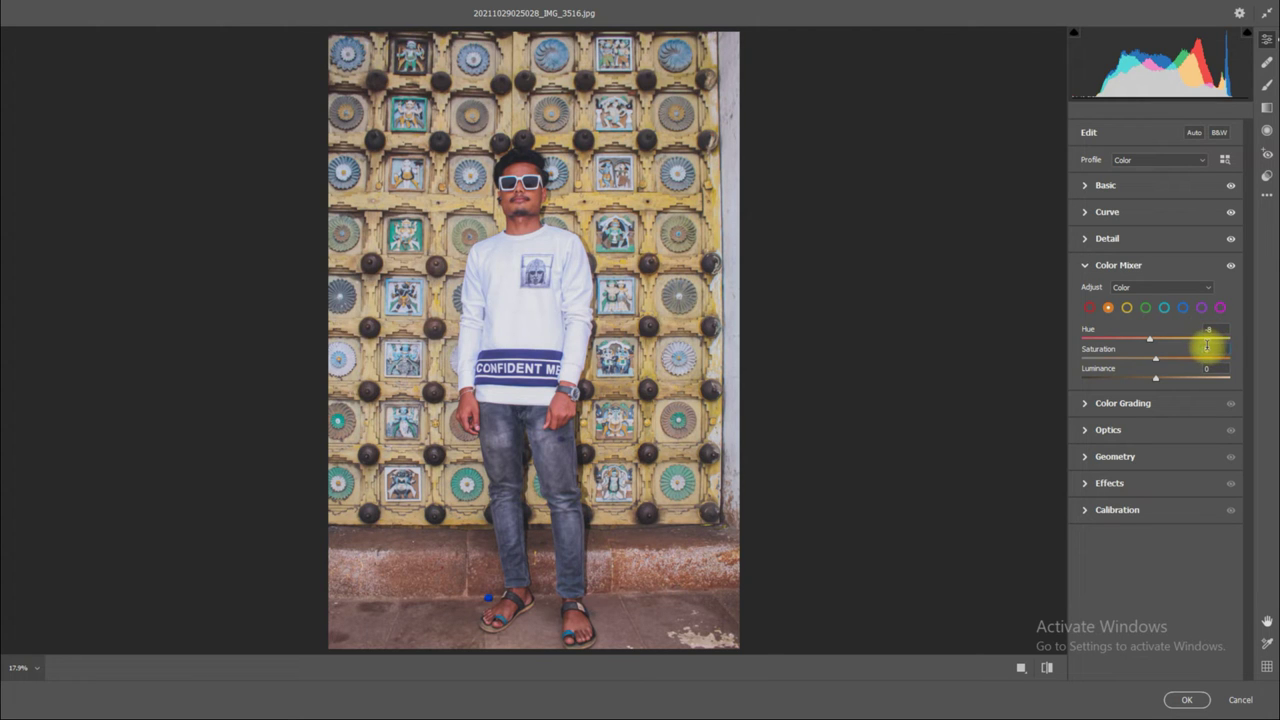
type("-25")
key("Return")
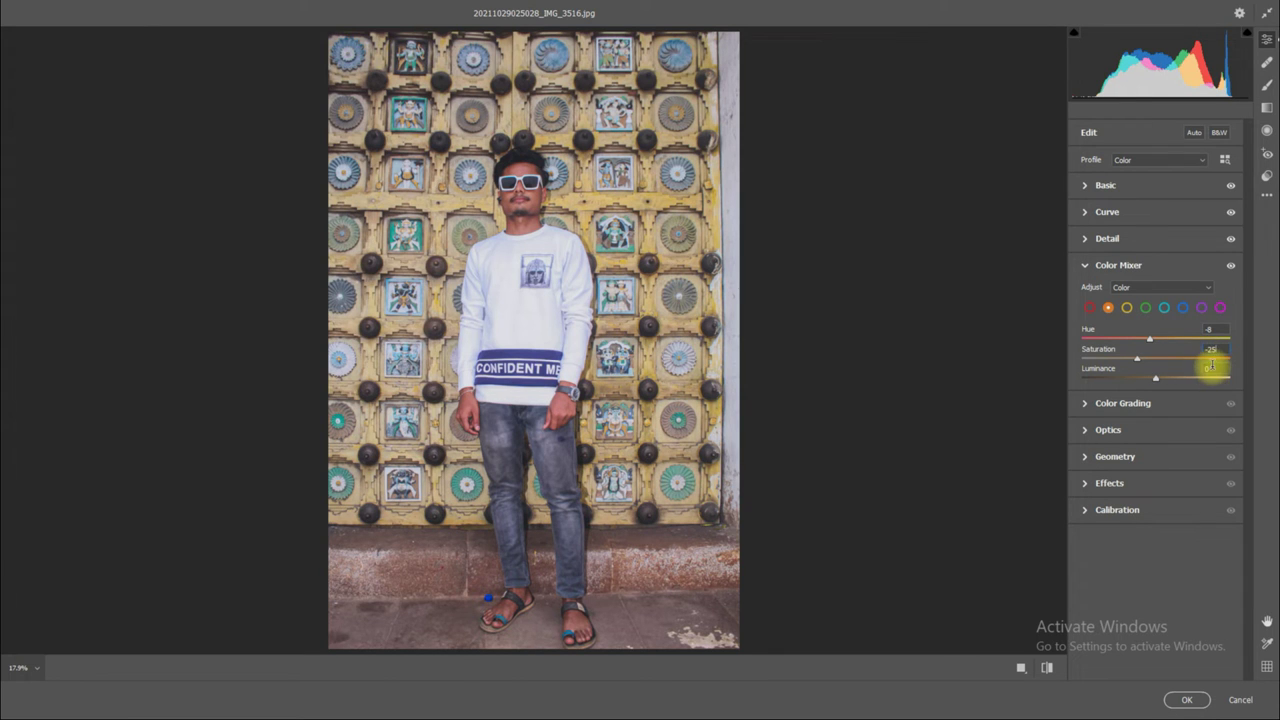
left_click(1210, 366)
type("25")
key("Return")
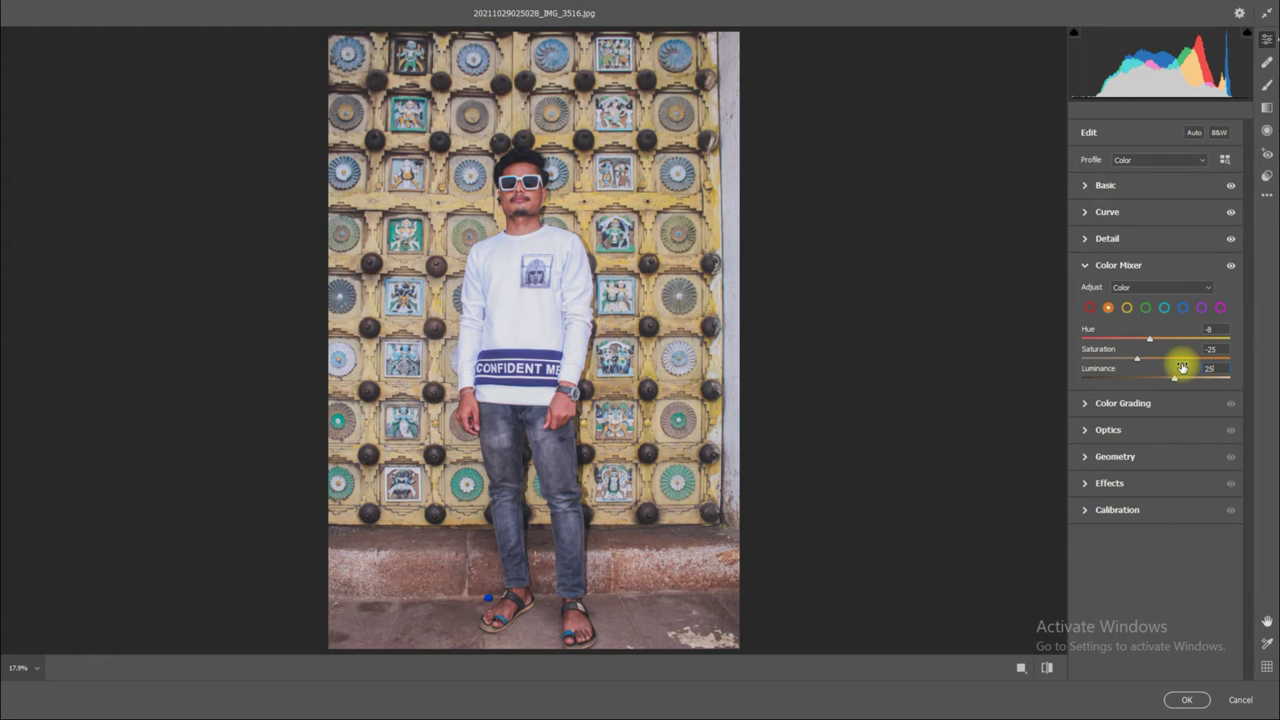
Set the yellow range to Hue -100, Saturation -70 and Luminance -25.
left_click(1127, 307)
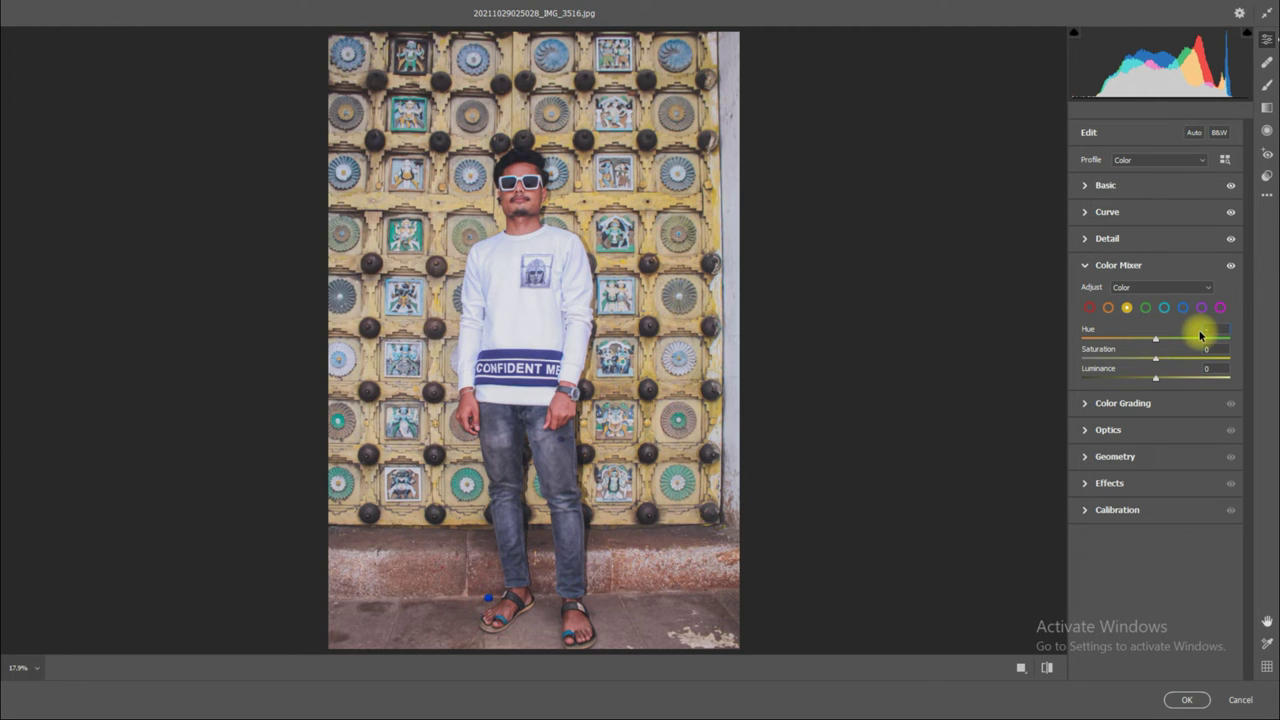
type("-100")
key("Return")
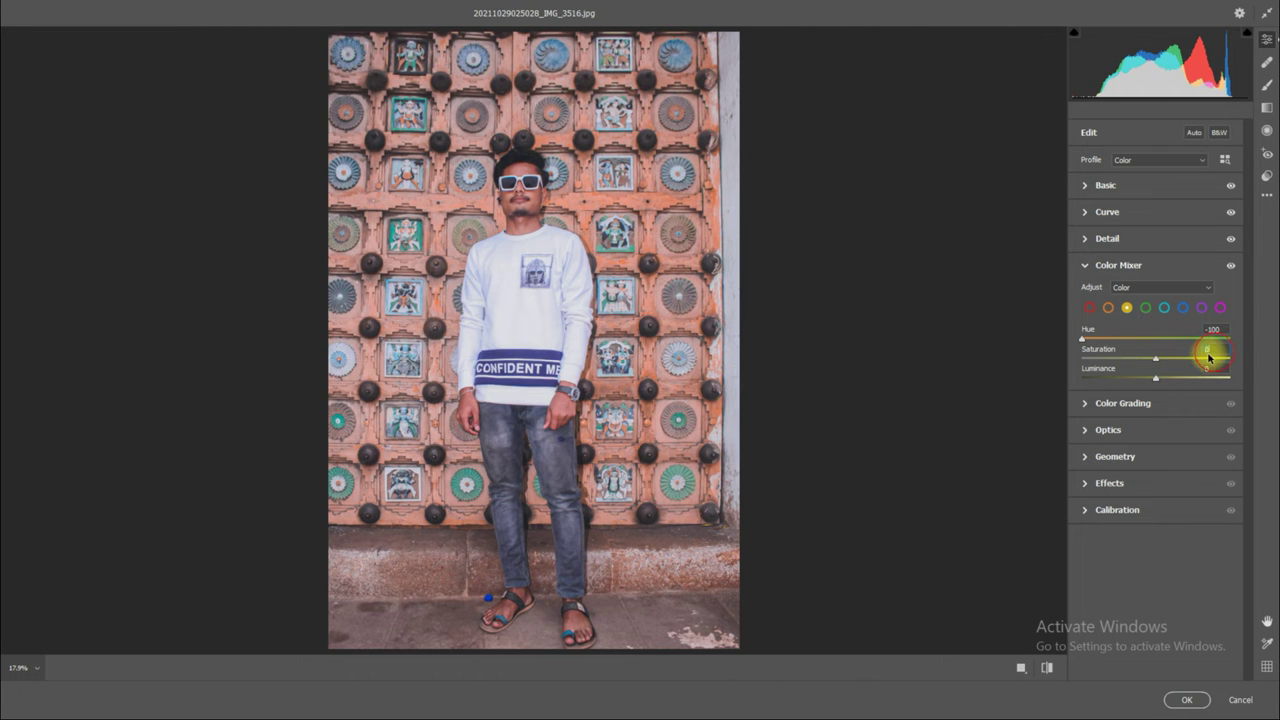
type("-70")
key("Return")
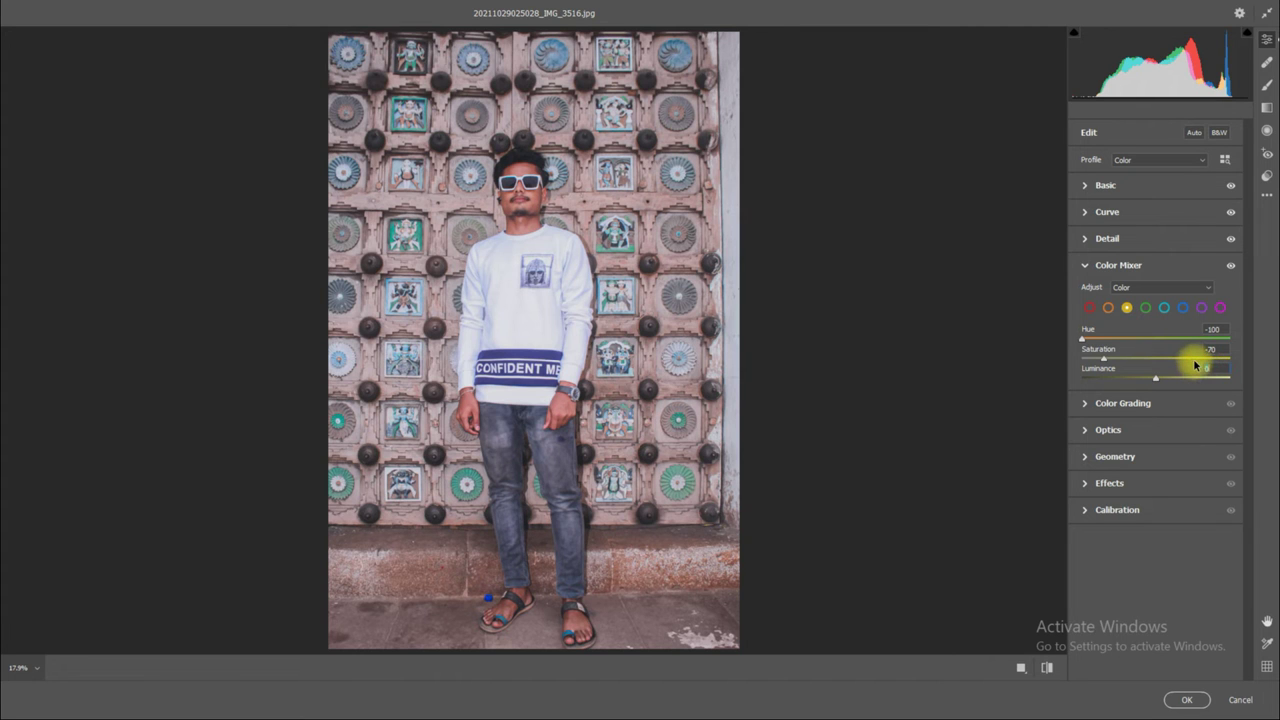
type("-25")
key("Return")
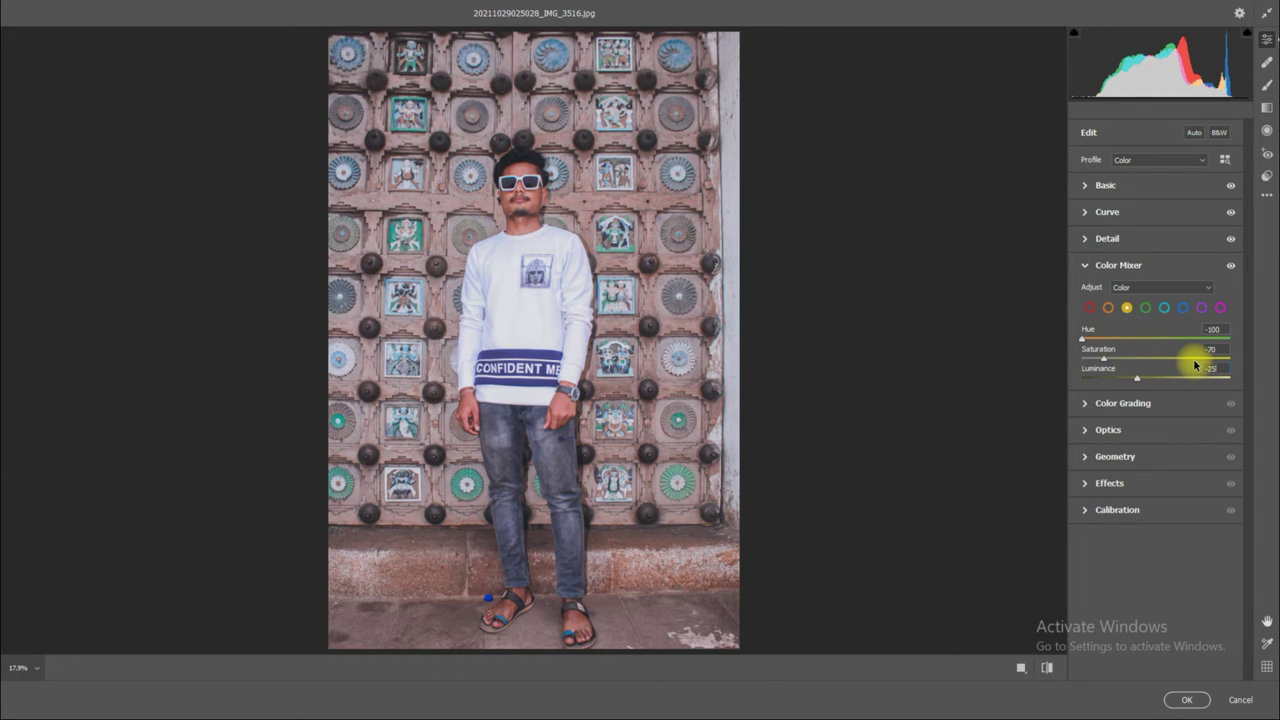
Set the green range to Hue -100, Saturation -100 and Luminance -60.
left_click(1145, 308)
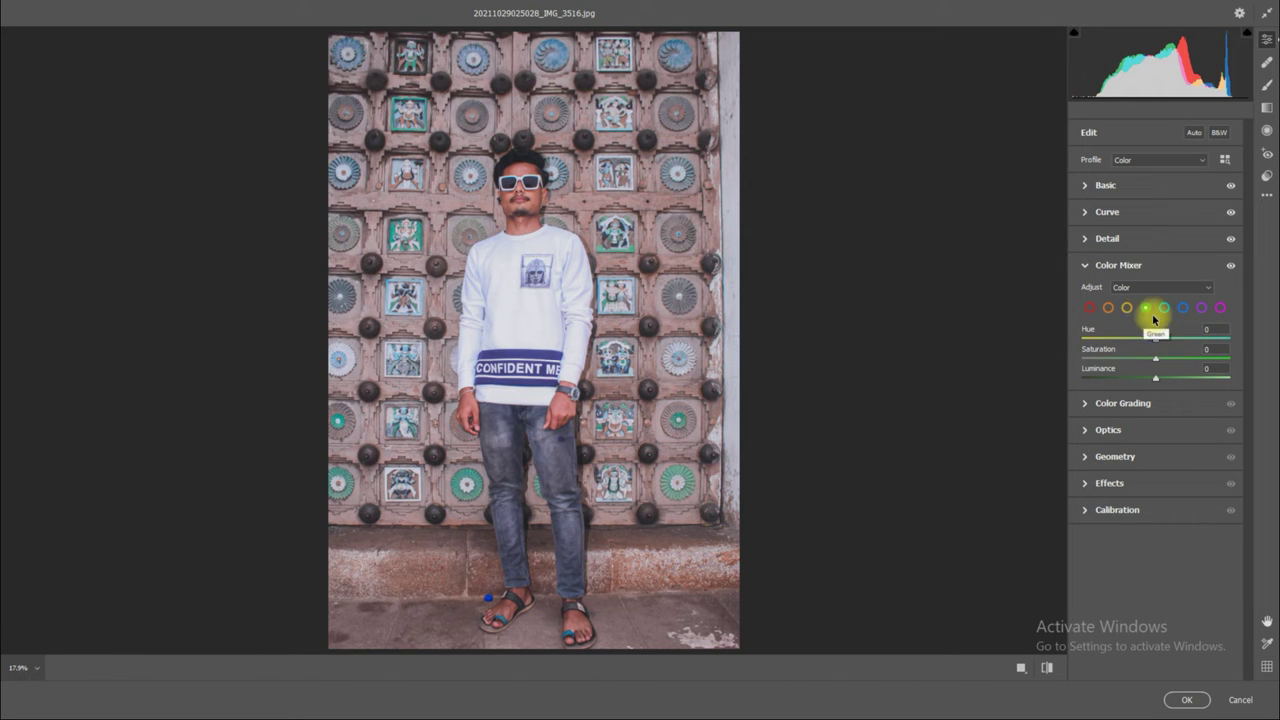
left_click(1212, 329)
type("-100")
left_click(1212, 349)
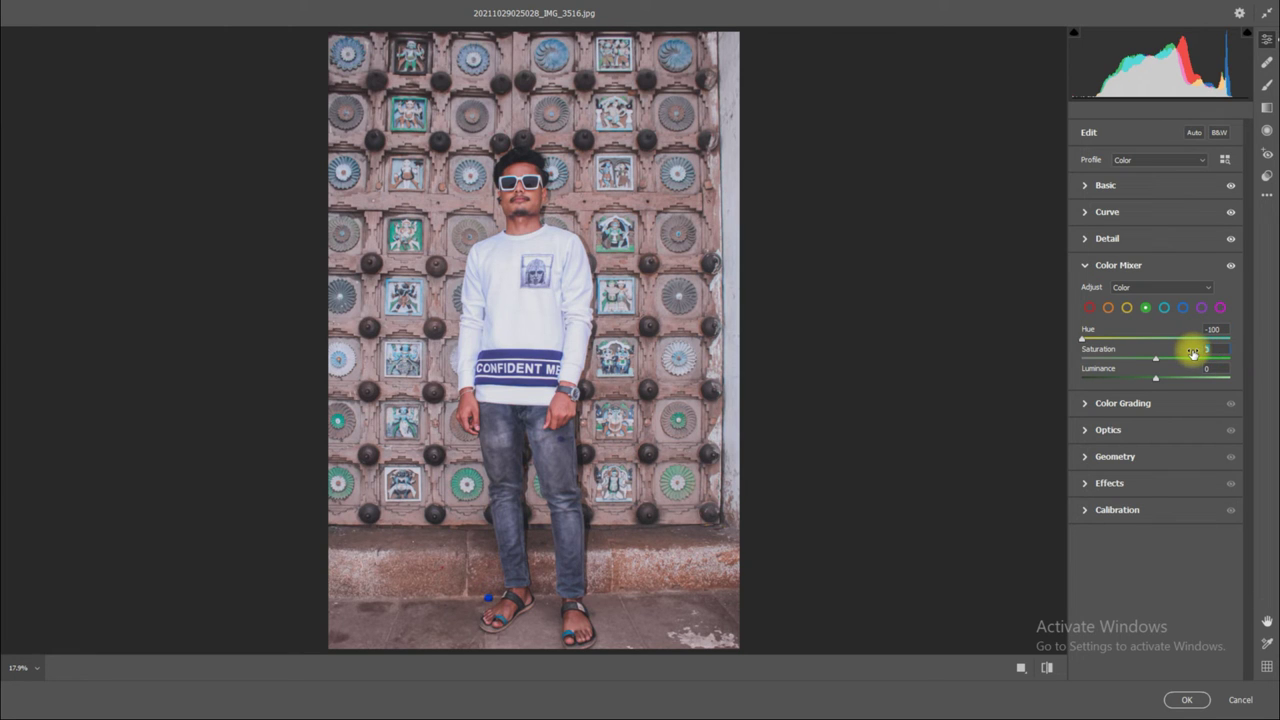
type("100")
left_click(1211, 368)
type("-60")
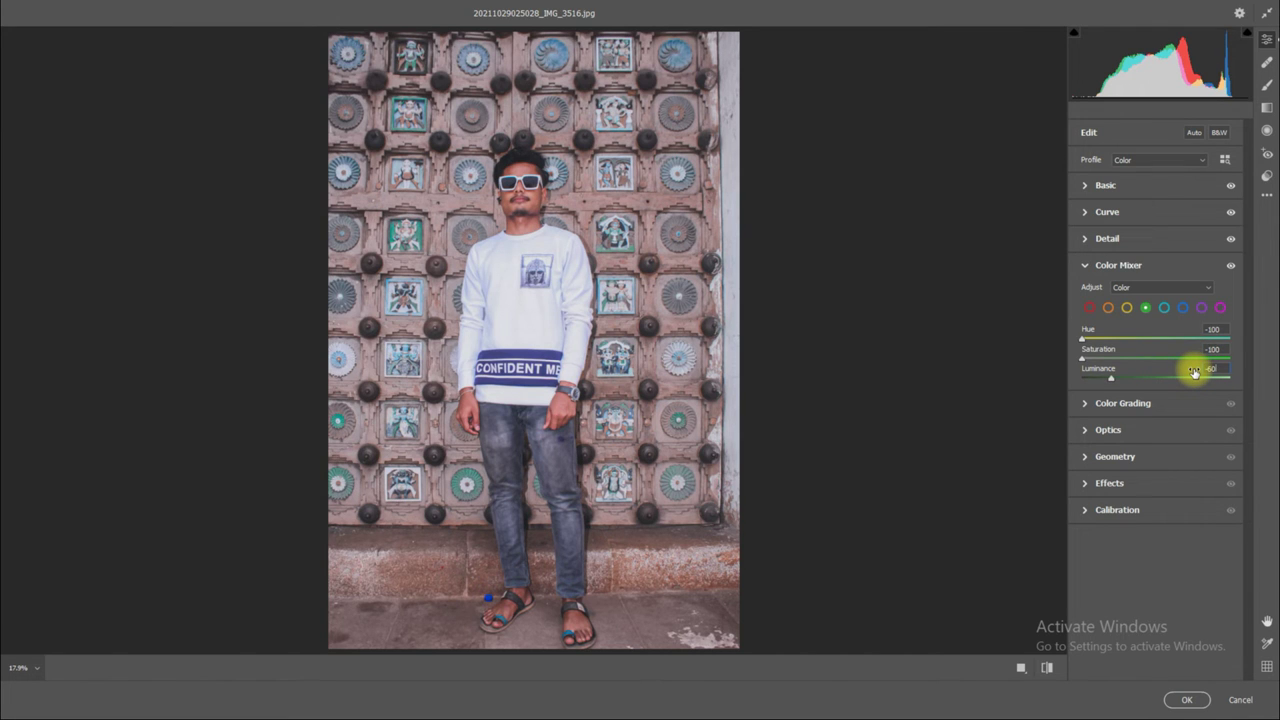
Set the aqua range to Hue -80, Saturation -80 and Luminance -70.
left_click(1165, 310)
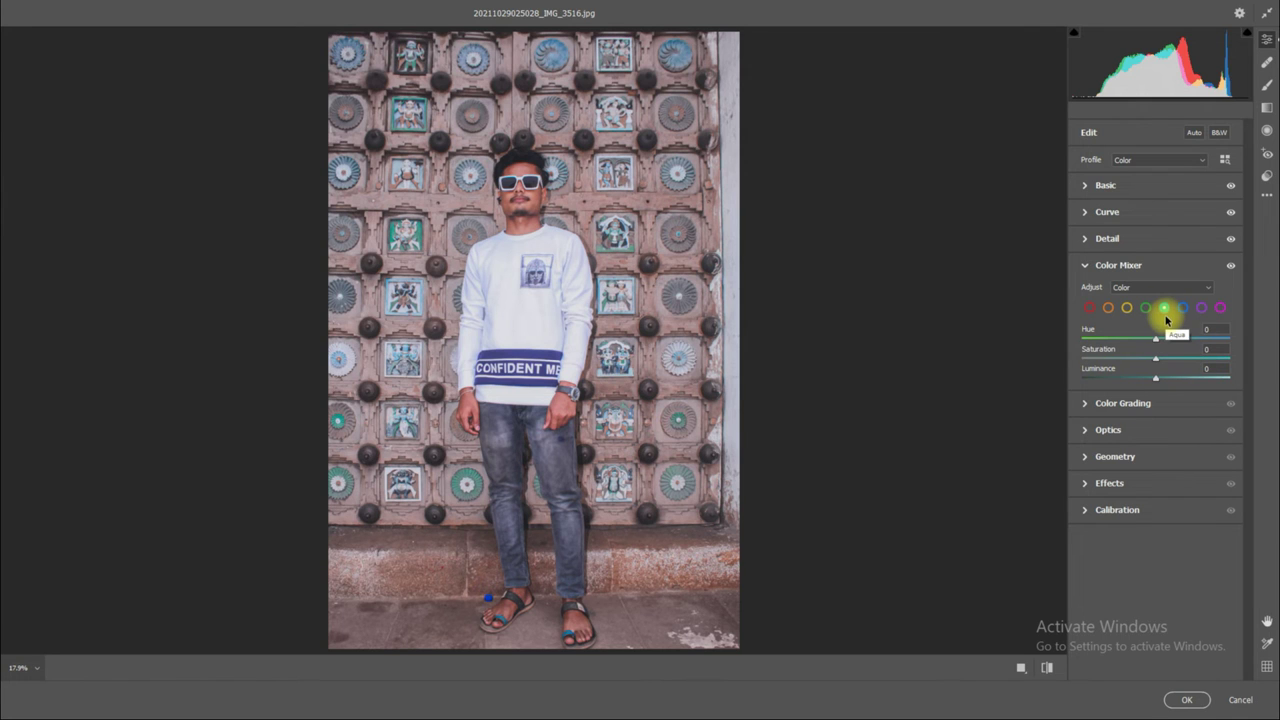
left_click(1200, 330)
type("-80")
key("Return")
type("-80")
type("-90")
key("Return")
left_click(1205, 368)
type("-70")
key("Return")
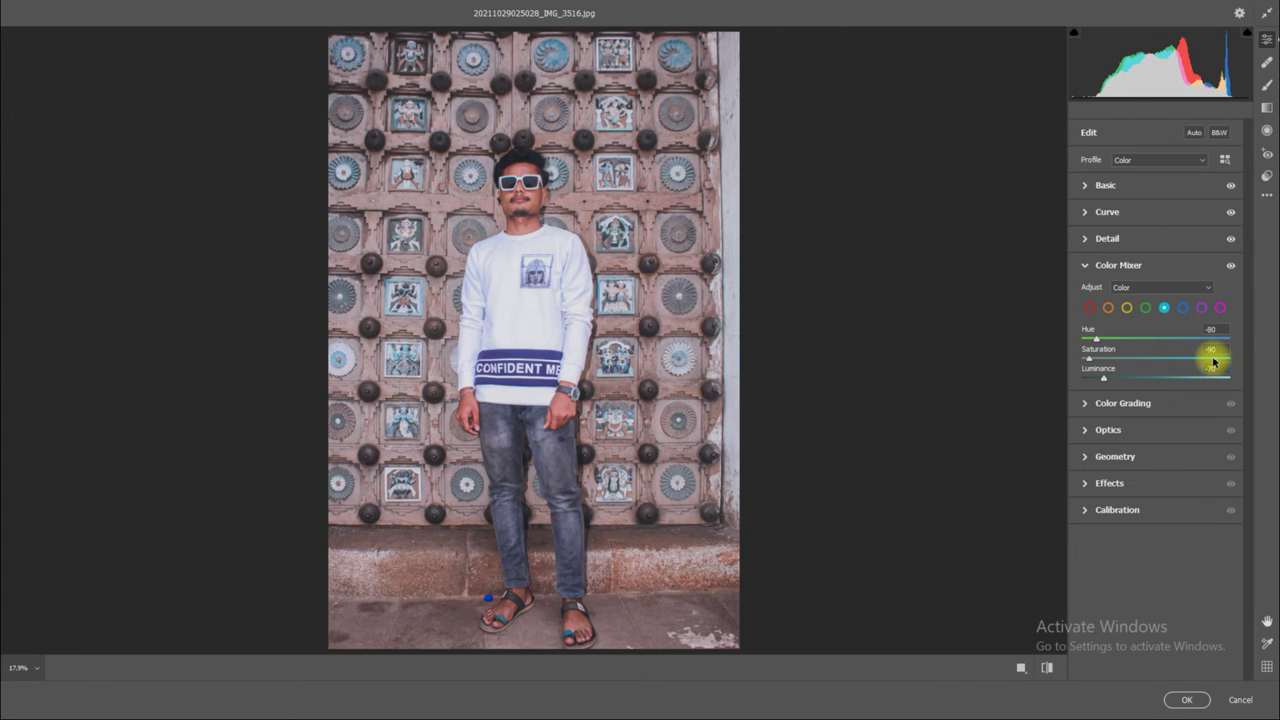
Set the blue range to Hue -59, Saturation -100 and Luminance -70.
left_click(1183, 308)
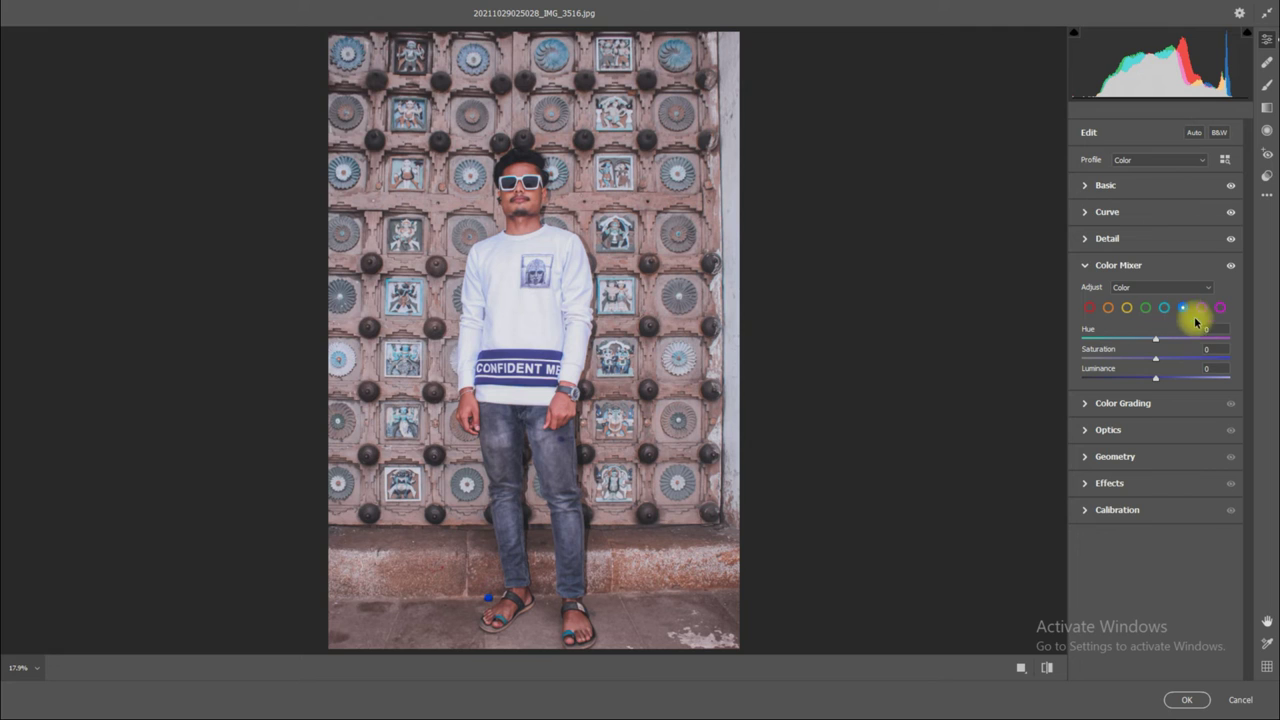
left_click(1208, 326)
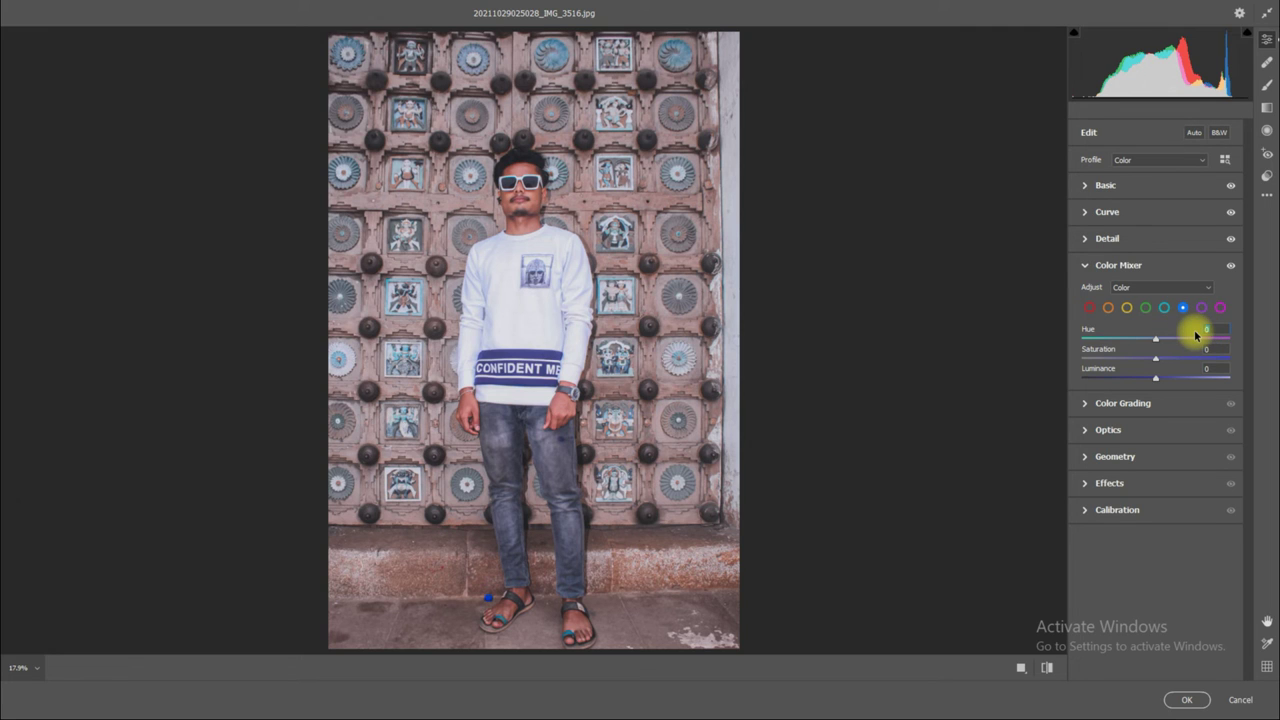
type("59")
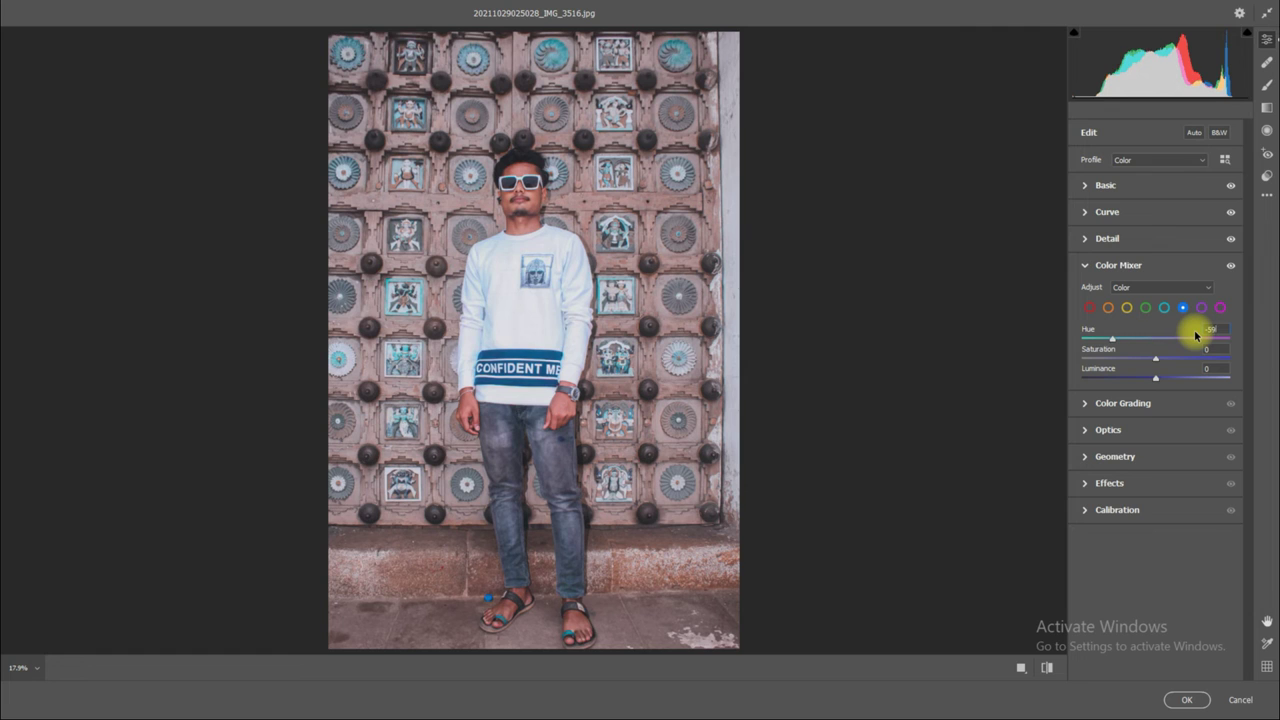
left_click(1206, 348)
type("-100")
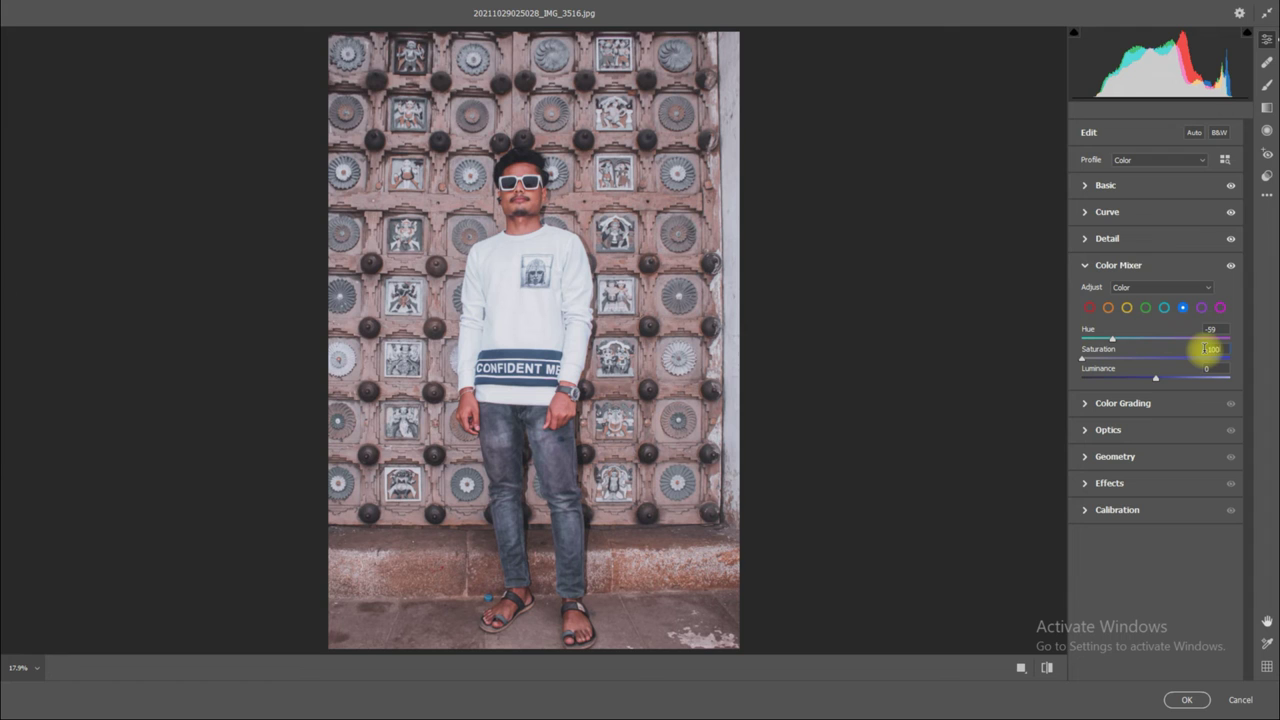
left_click(1194, 372)
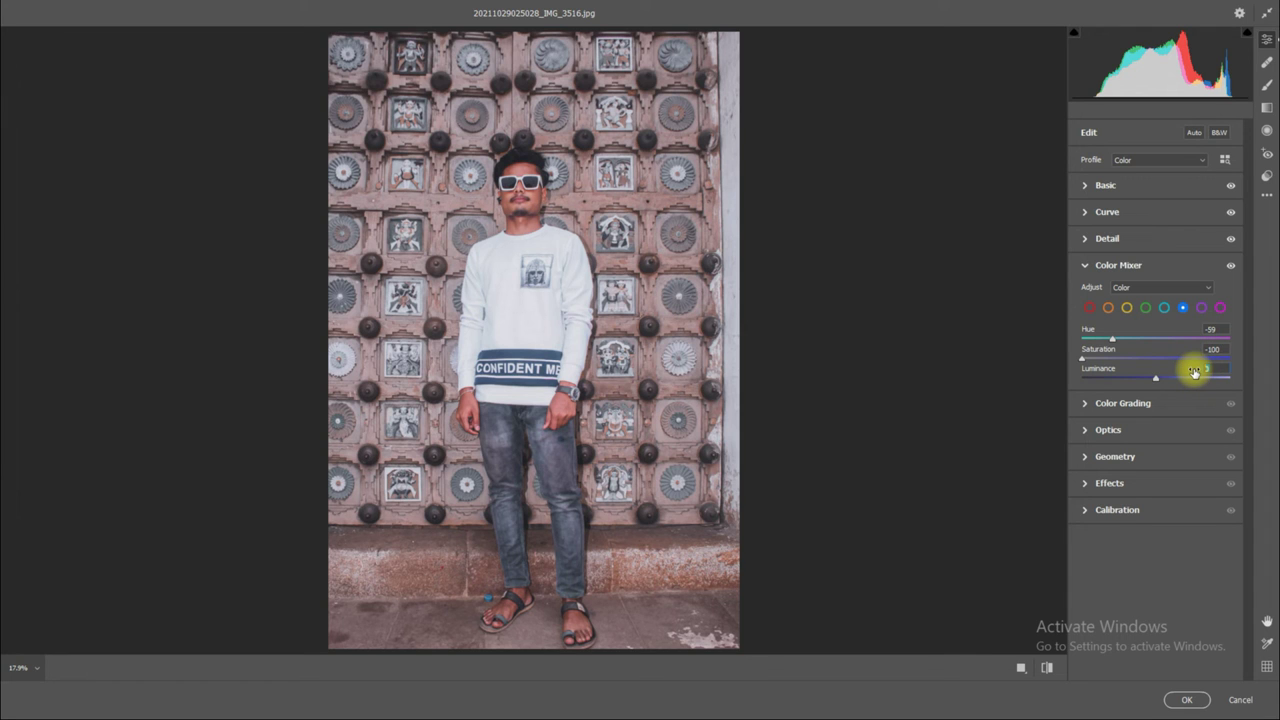
type("-70")
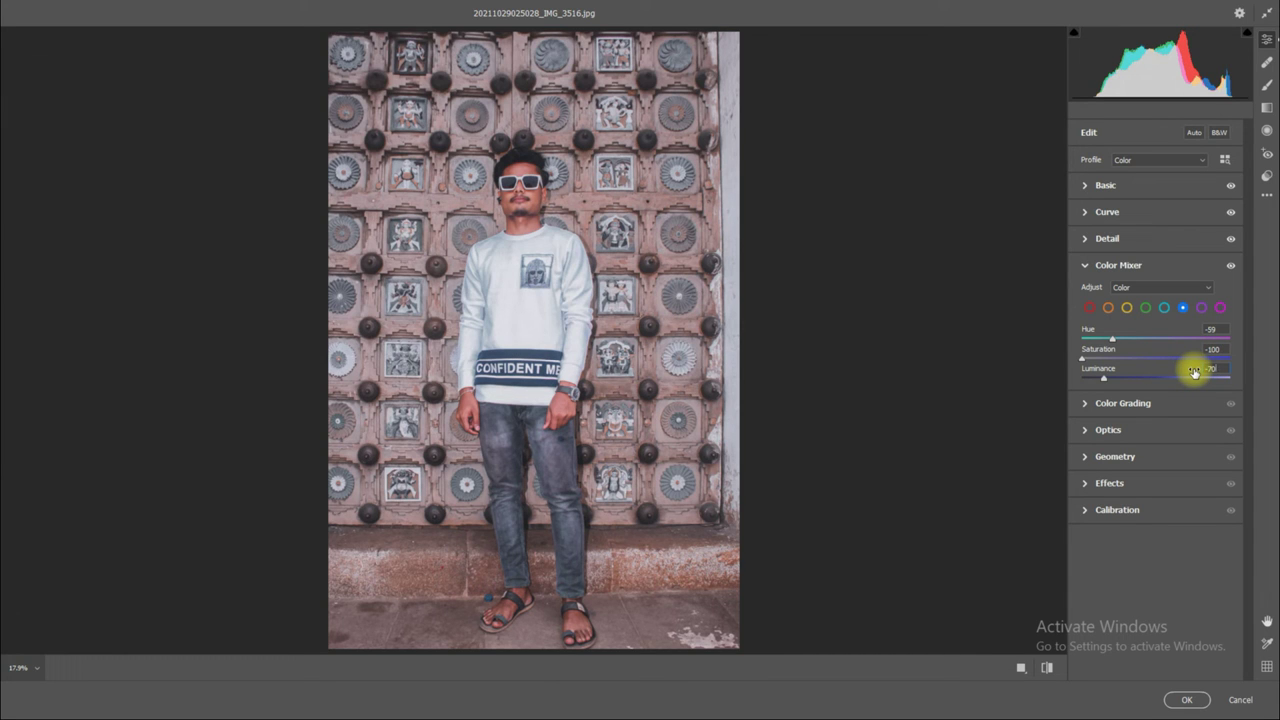
left_click(1201, 308)
Set the purple range to Hue -35 and Saturation -100.
left_click(1212, 332)
type("-35")
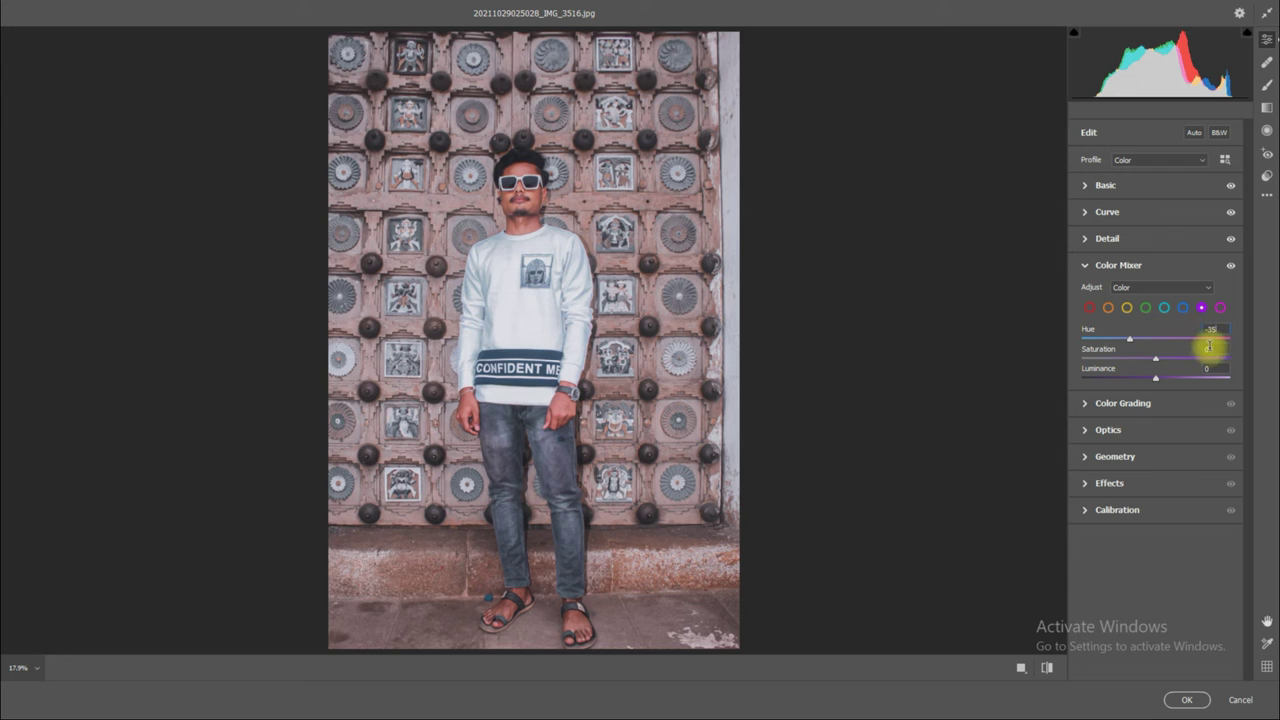
left_click(1198, 350)
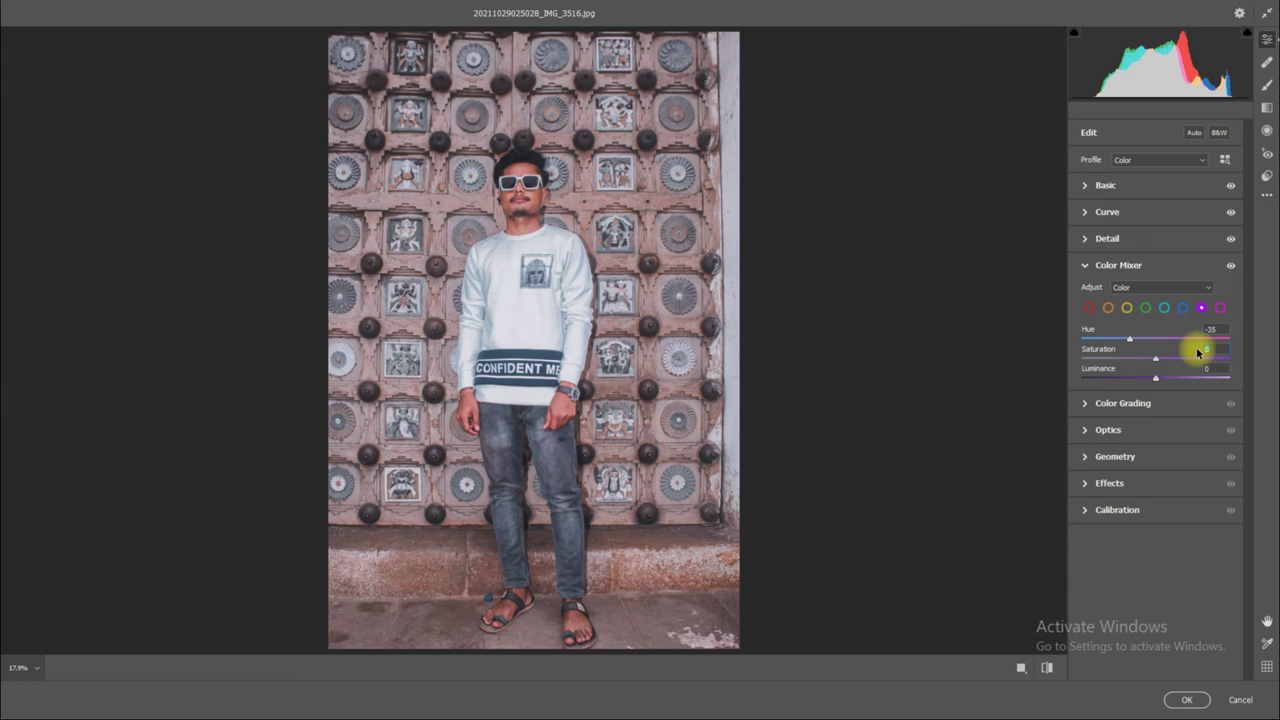
type("-100")
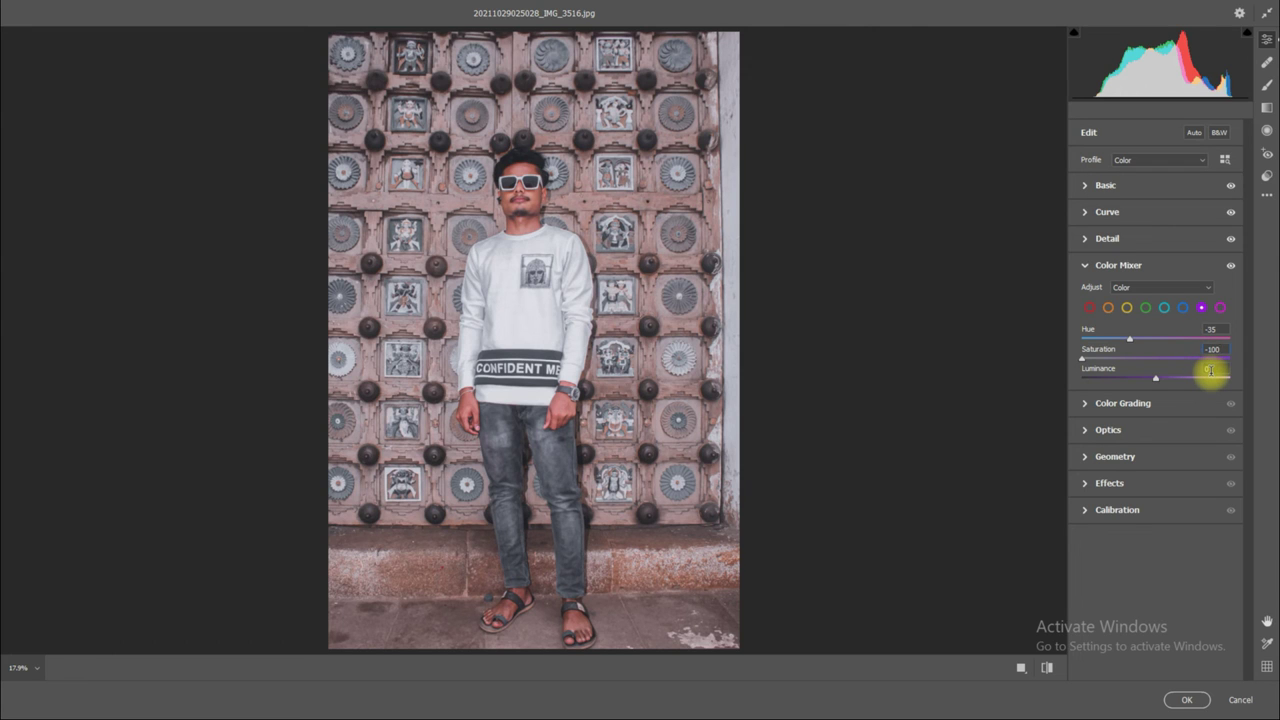
Set the magenta range to Hue -35 and Saturation -100.
left_click(1220, 308)
left_click(1211, 330)
type("52")
key("Return")
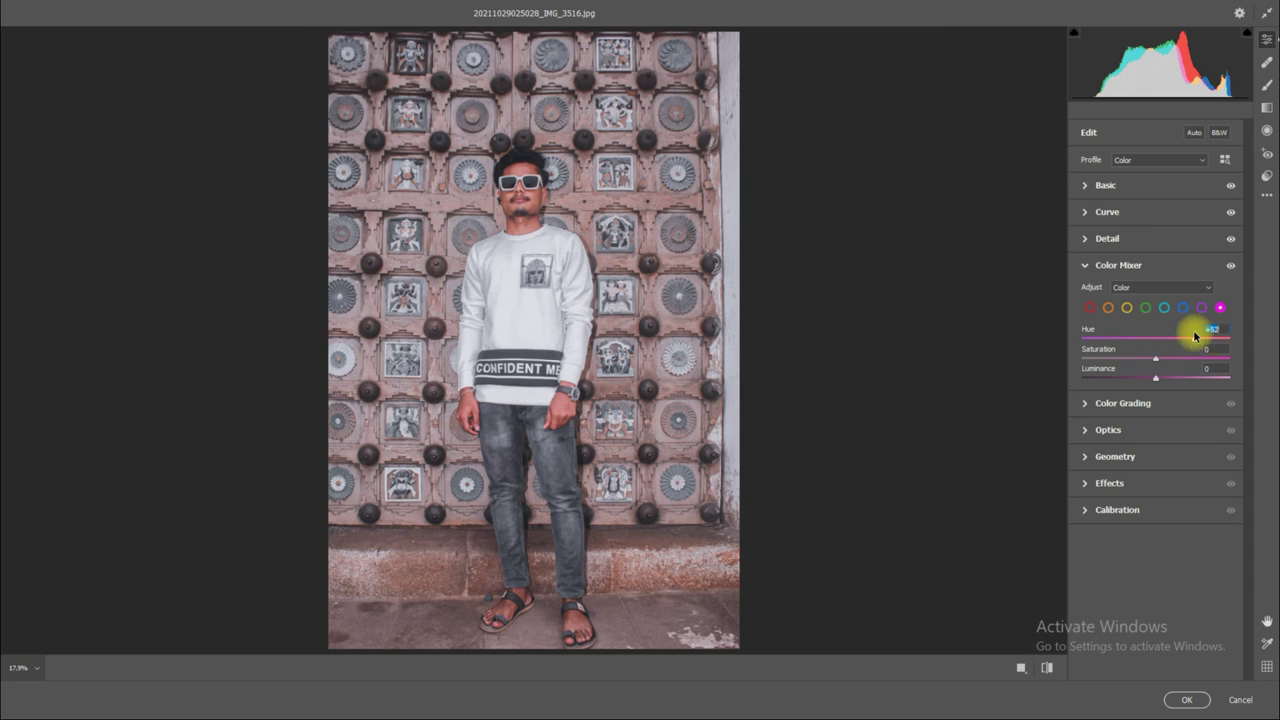
type("-35")
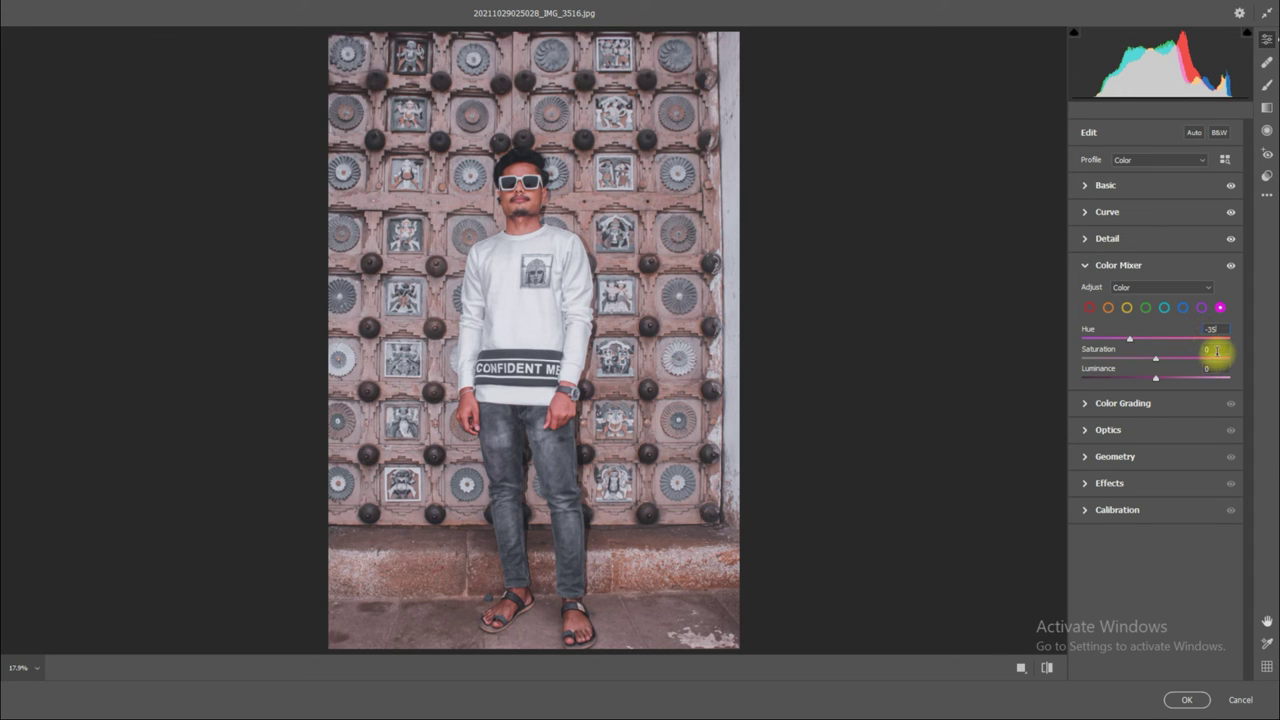
left_click(1205, 348)
type("-100")
Tint the highlights in Color Grading at Hue 272, Saturation 9.
left_click(1087, 266)
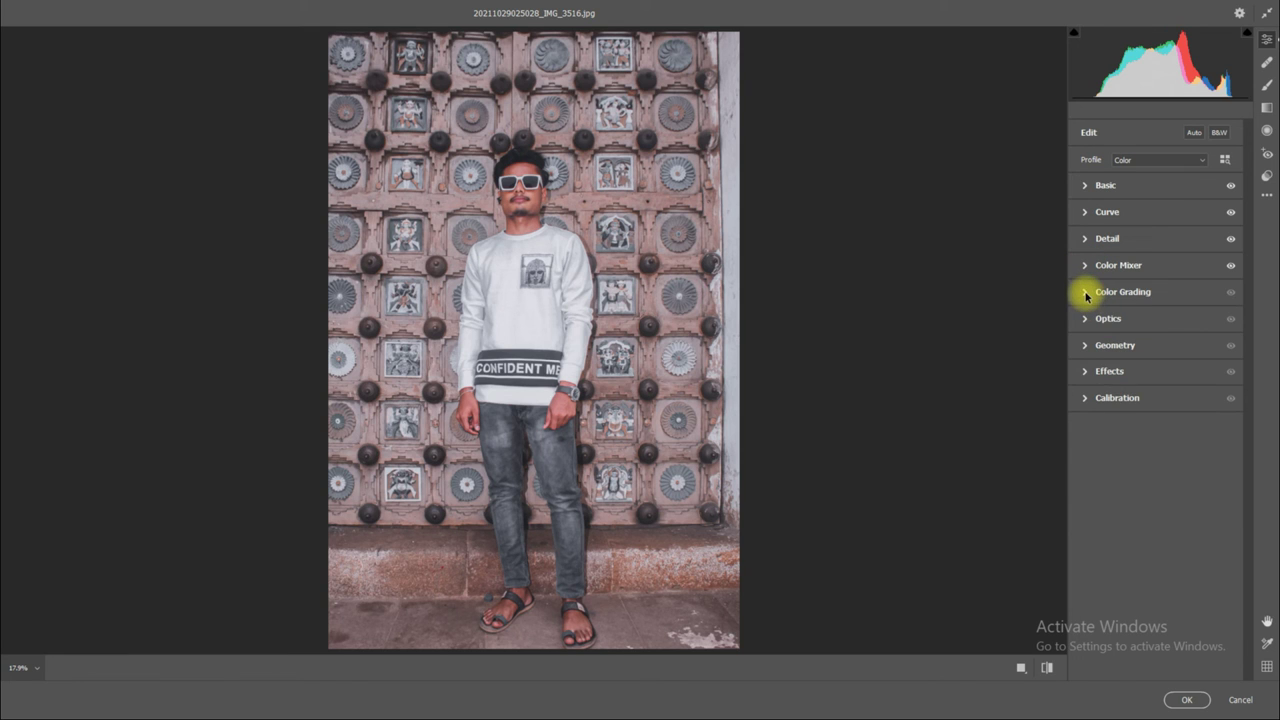
left_click(1090, 294)
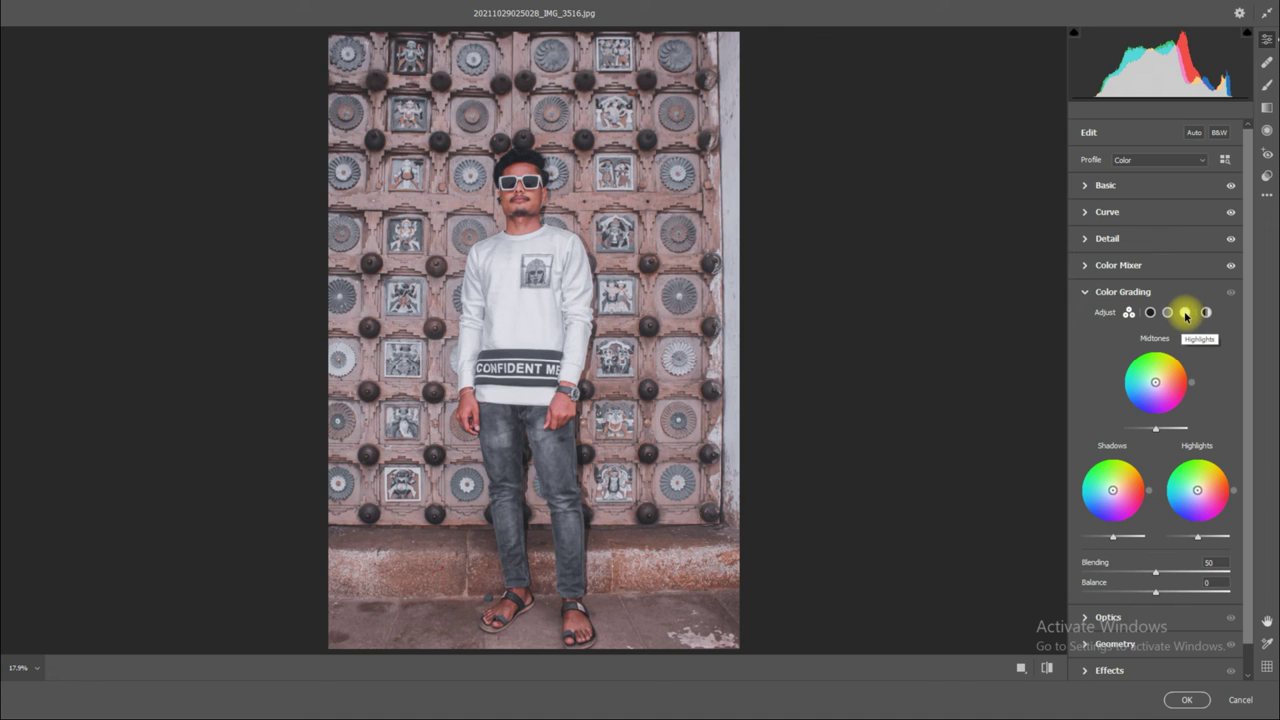
left_click(1185, 313)
left_click(1206, 507)
type("5")
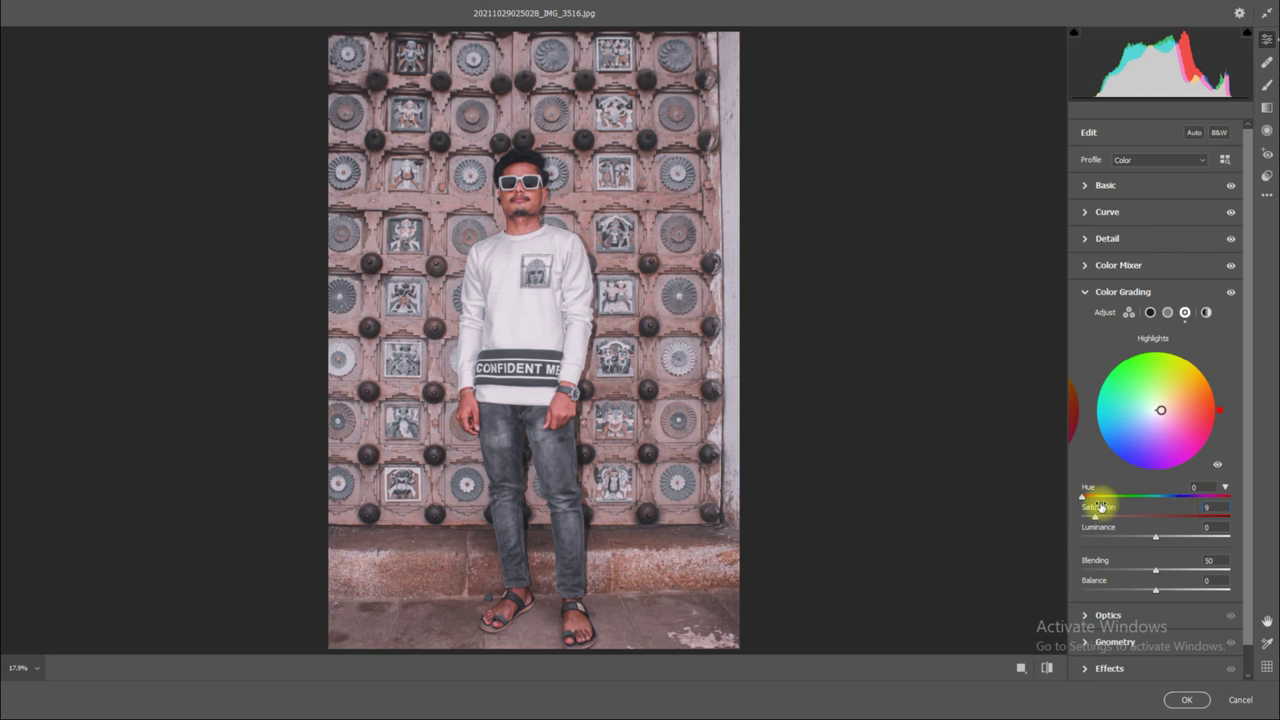
left_click_drag(1083, 498, 1195, 510)
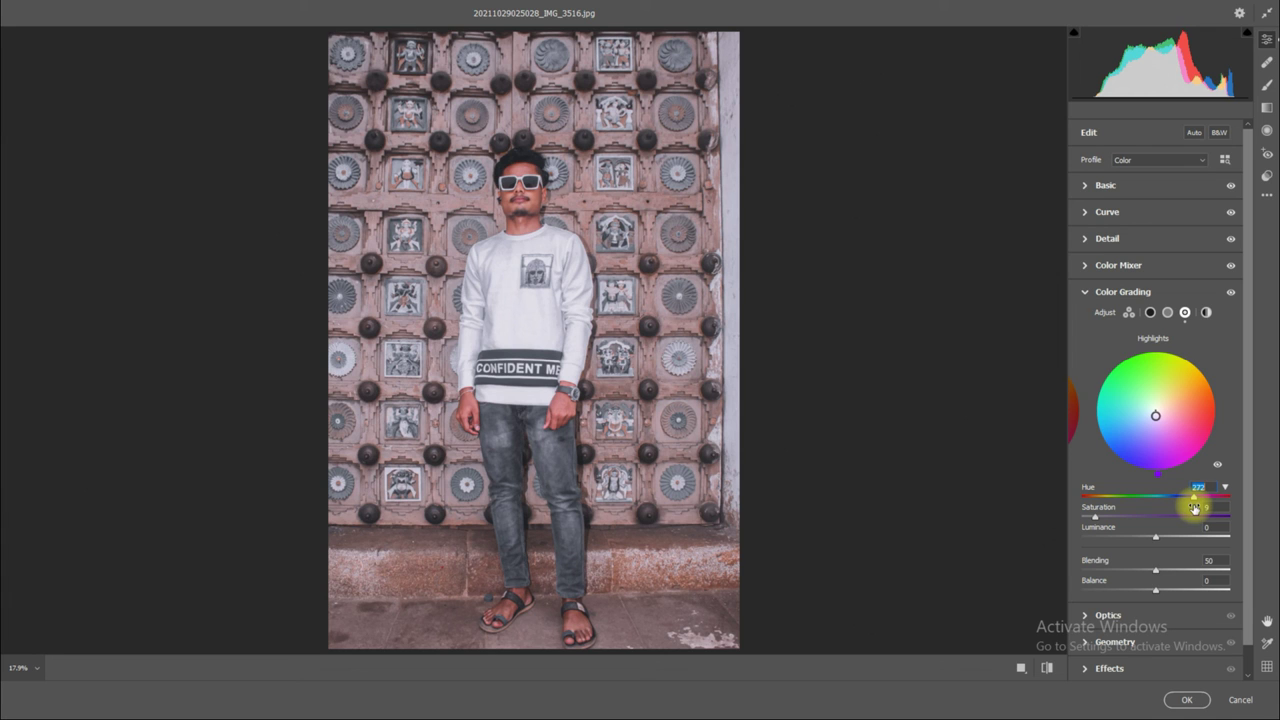
Set the Color Grading Balance to -100.
left_click(1149, 313)
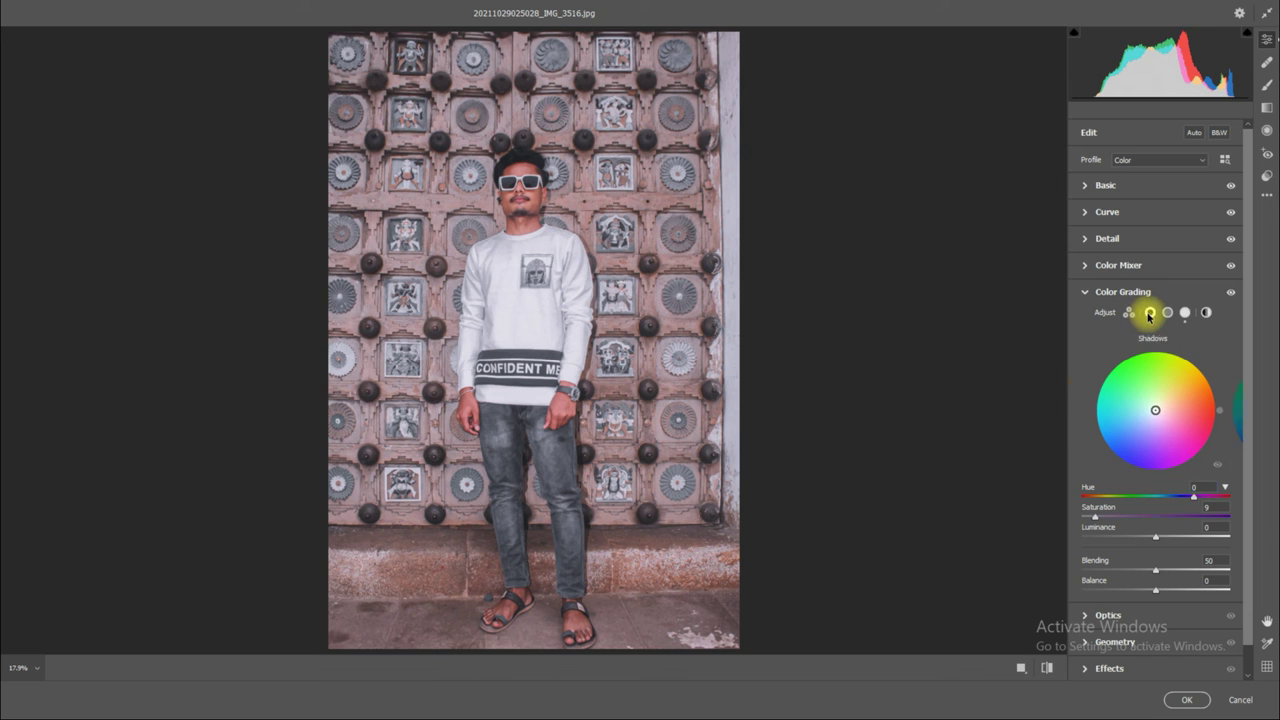
left_click(1211, 581)
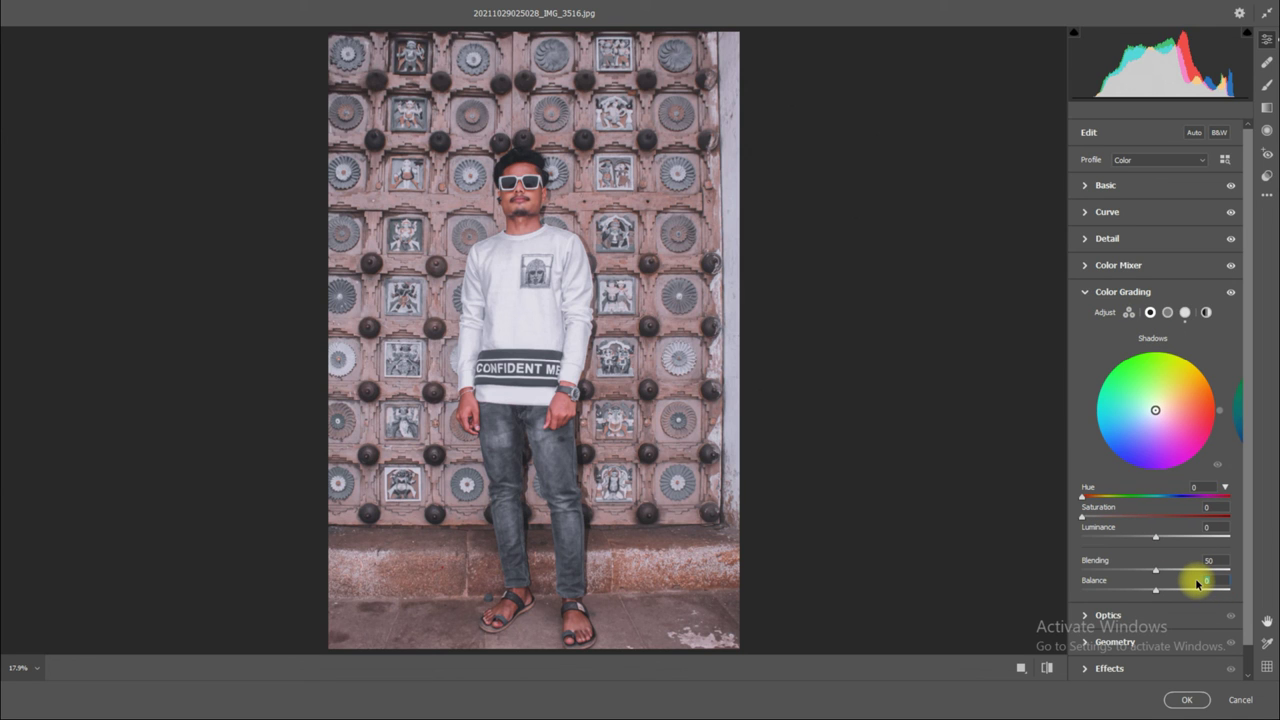
type("00")
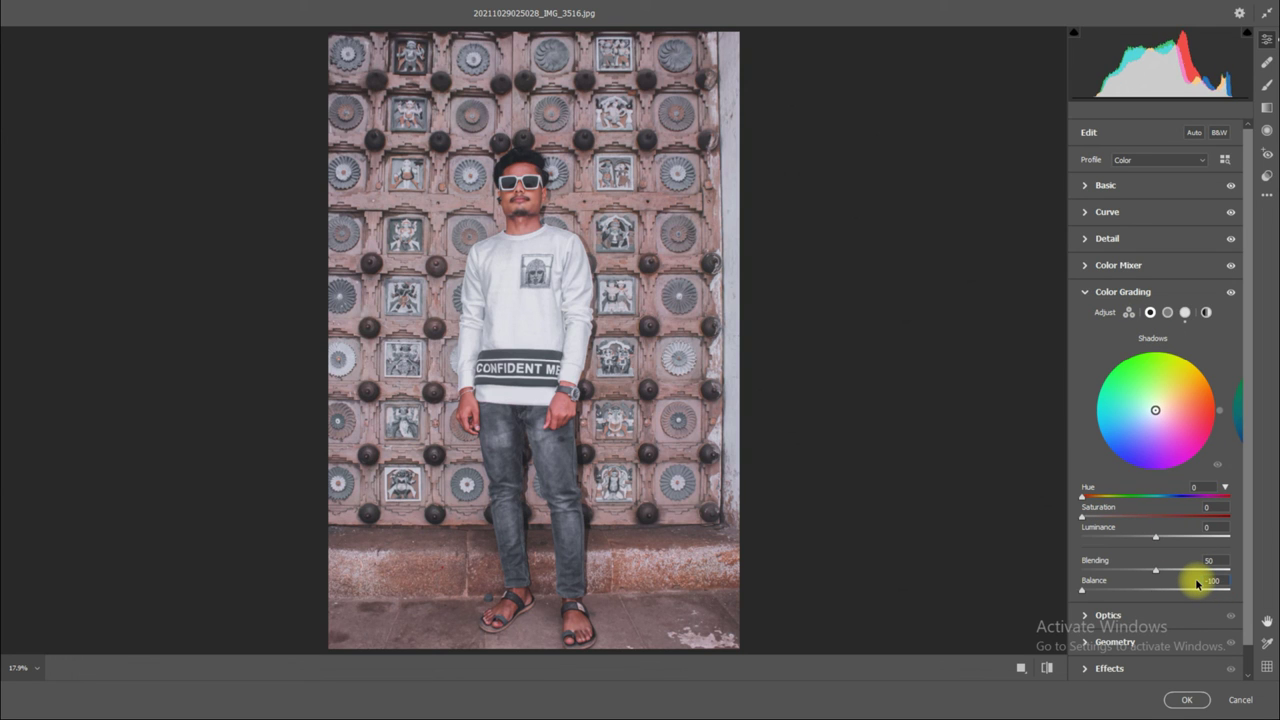
left_click(1019, 669)
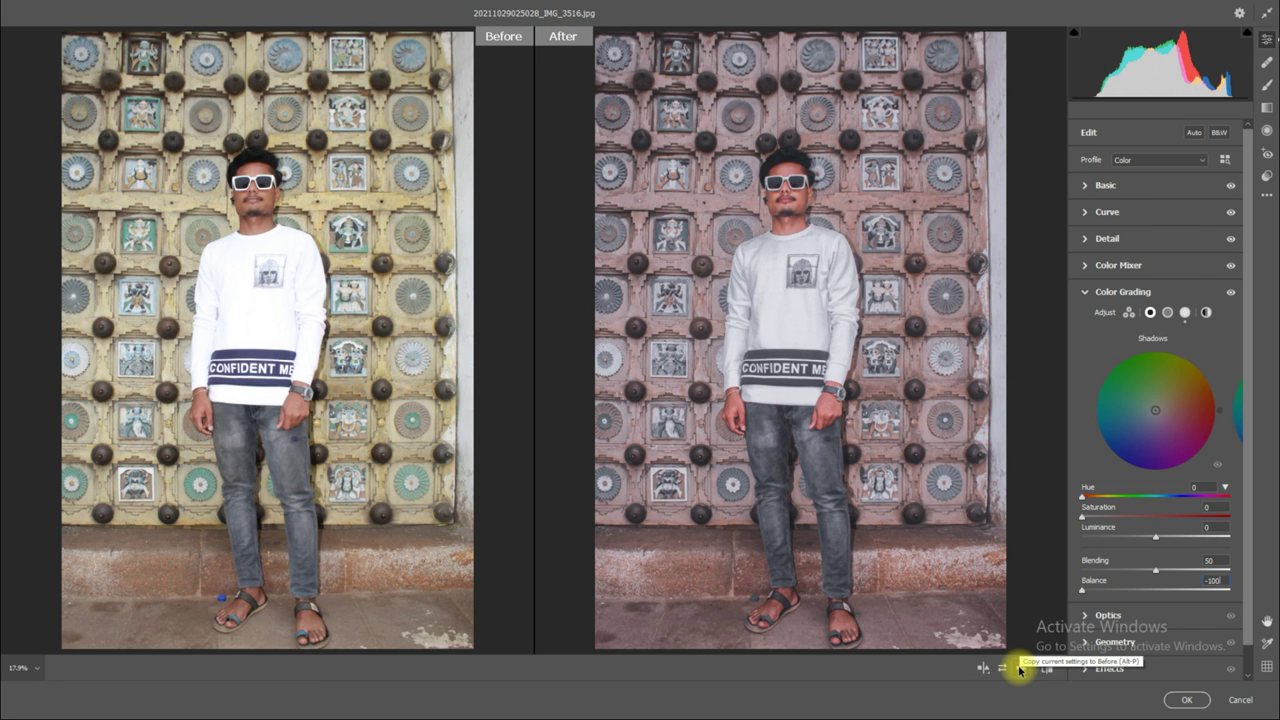